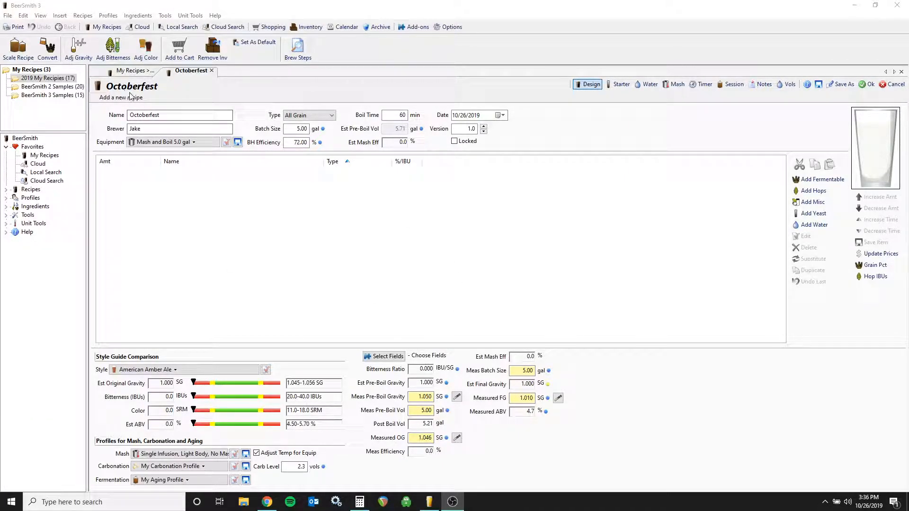
# Choose the Mash and Boil 3.5 gal equipment profile for the Octoberfest recipe.
pyautogui.click(162, 116)
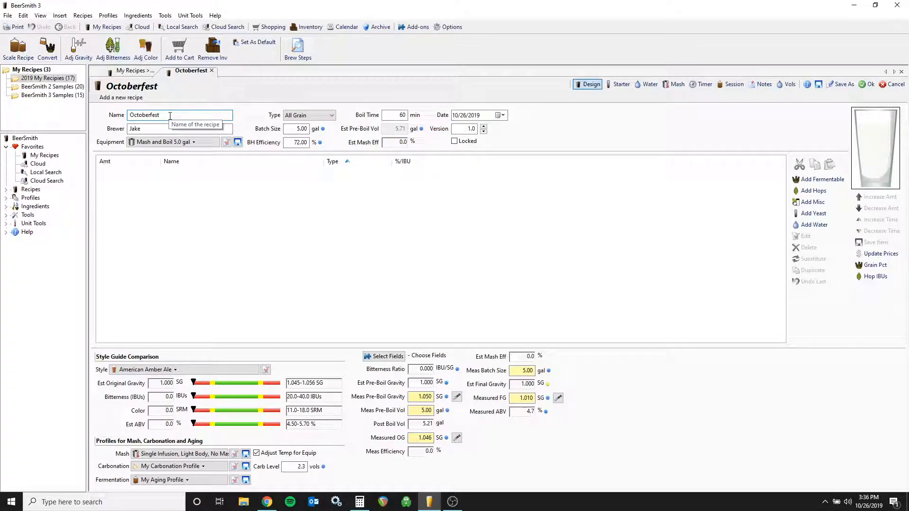
pyautogui.click(161, 128)
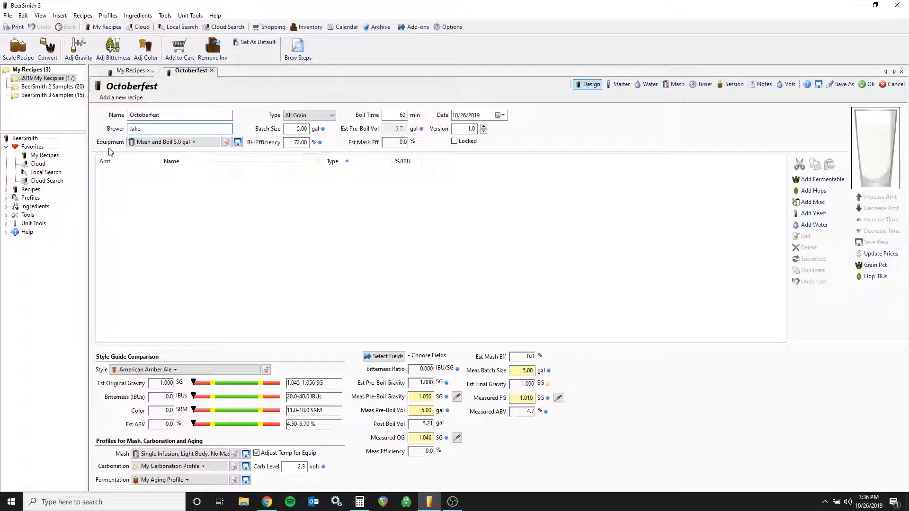
pyautogui.click(195, 143)
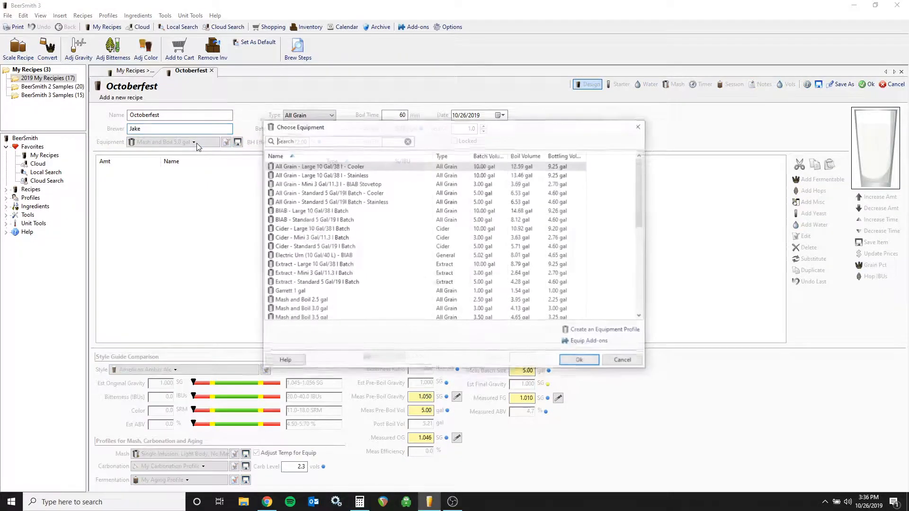
pyautogui.scroll(-4, 378, 282)
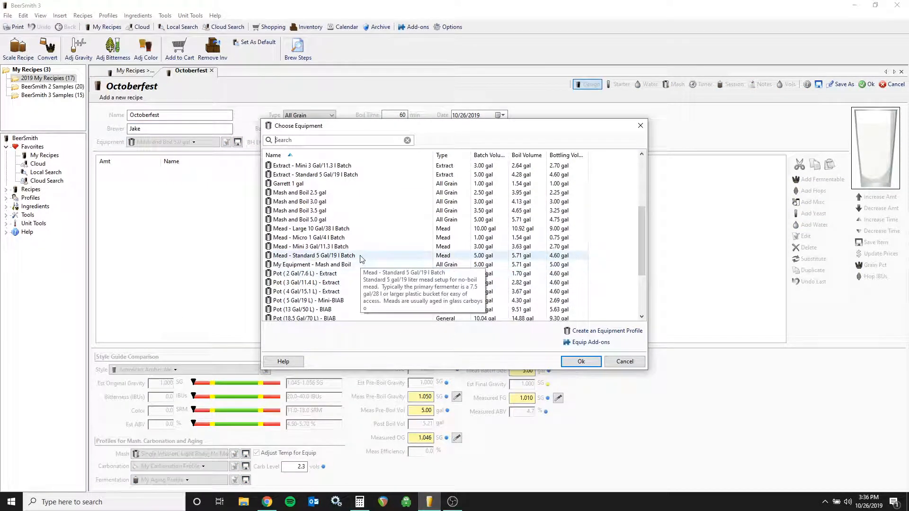
pyautogui.click(351, 220)
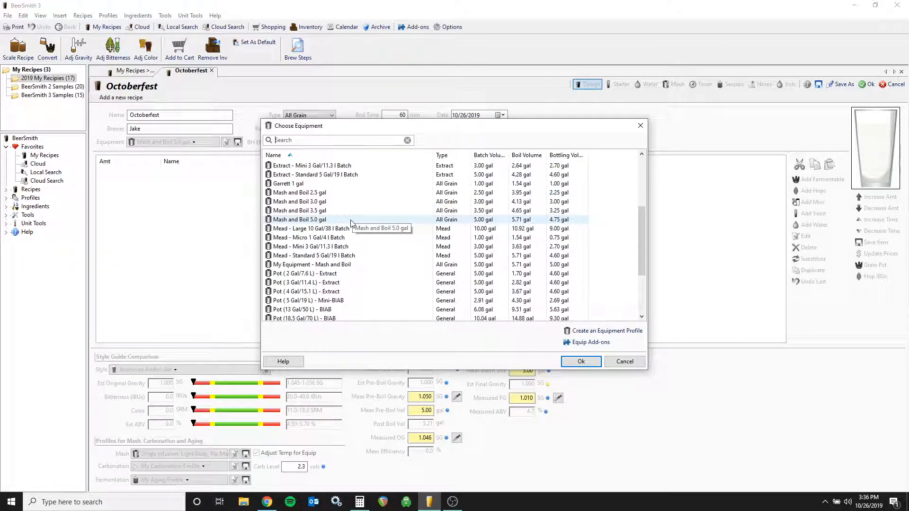
pyautogui.click(352, 212)
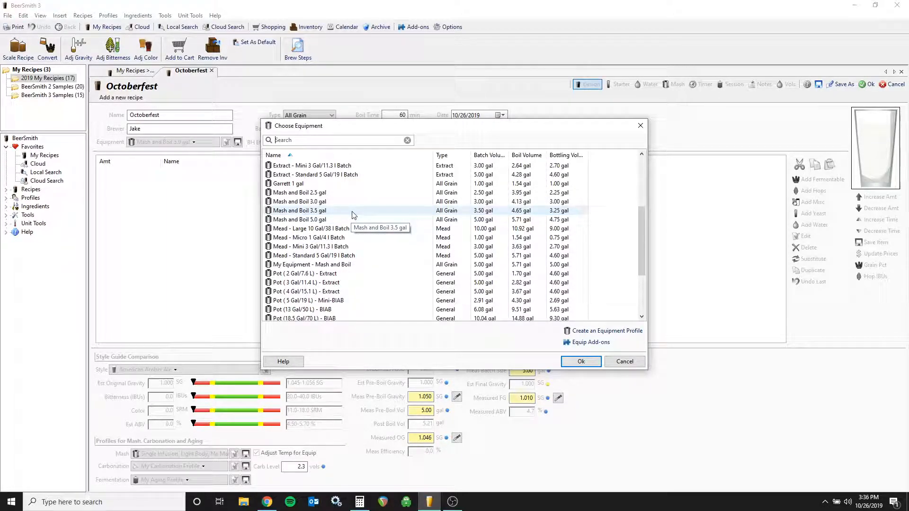
pyautogui.doubleClick(352, 215)
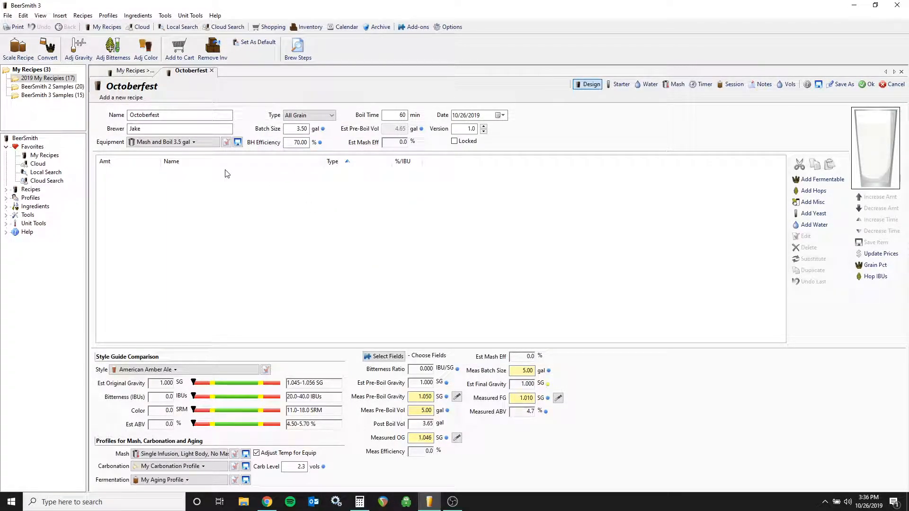
# Edit the recipe's equipment profile, keeping the type as All Grain and setting the brewhouse efficiency to 60%.
pyautogui.click(226, 143)
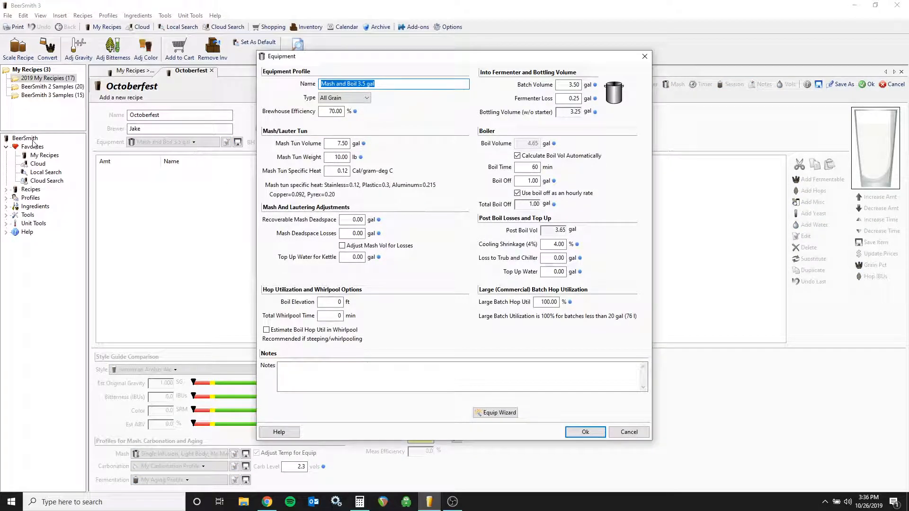
pyautogui.click(376, 84)
pyautogui.click(353, 98)
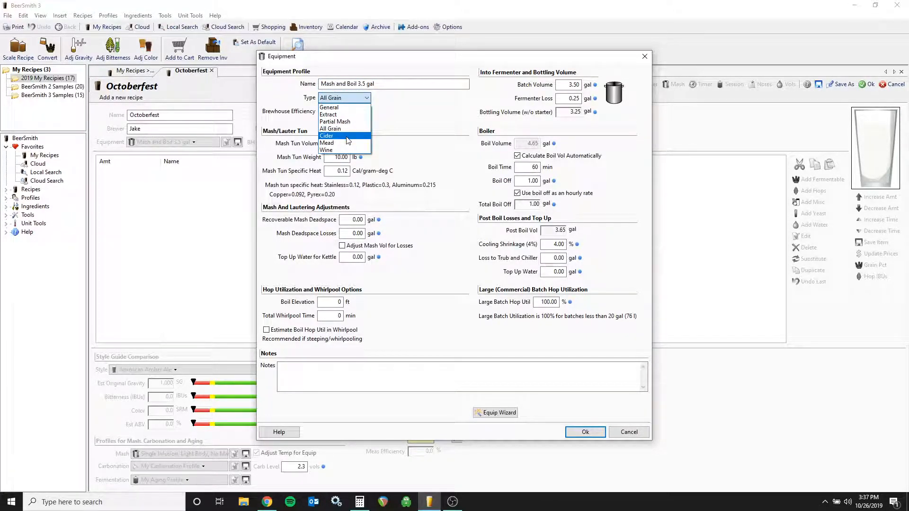
pyautogui.click(349, 129)
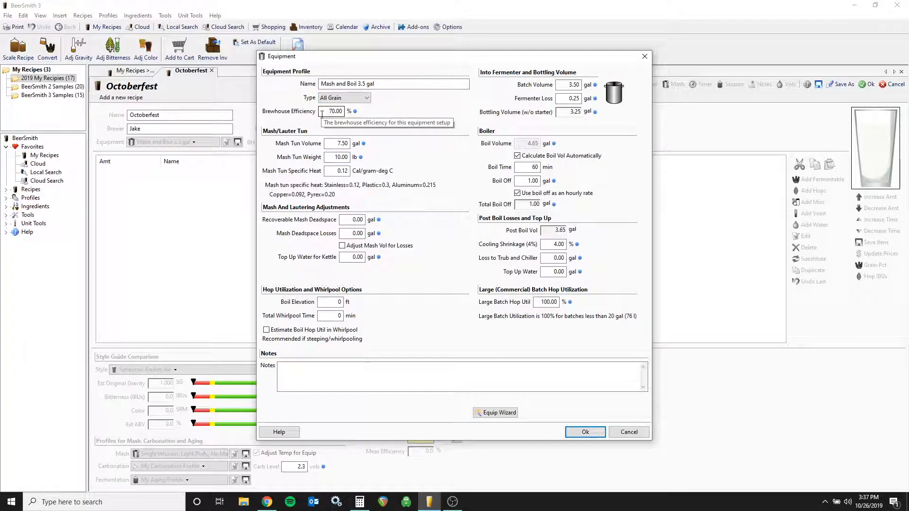
pyautogui.doubleClick(321, 114)
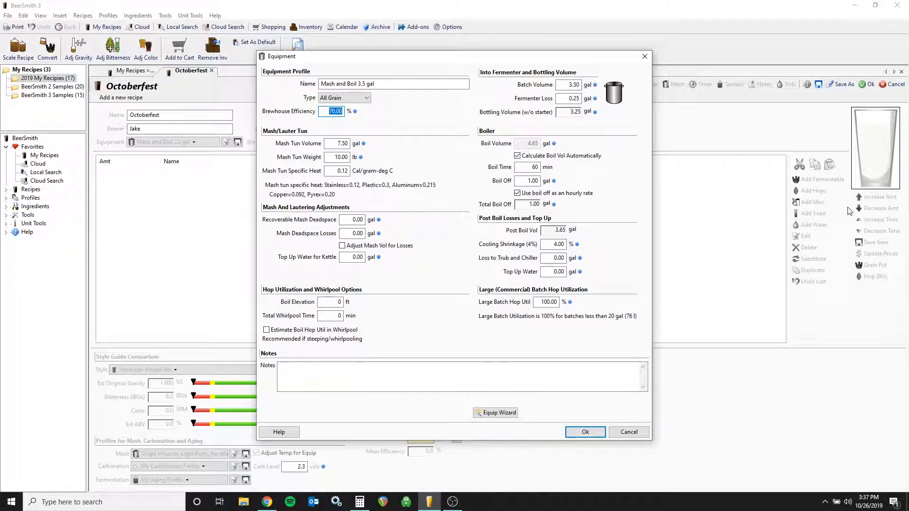
pyautogui.write('60')
pyautogui.click(564, 99)
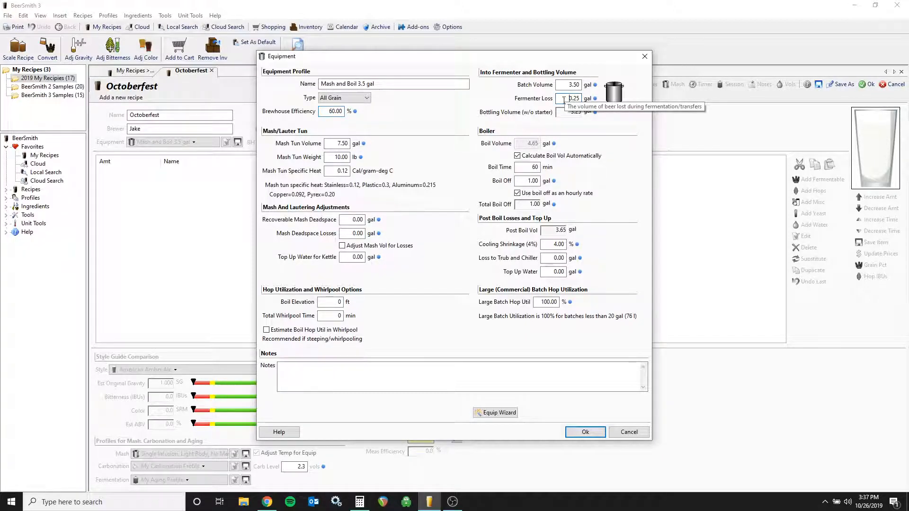
pyautogui.click(327, 112)
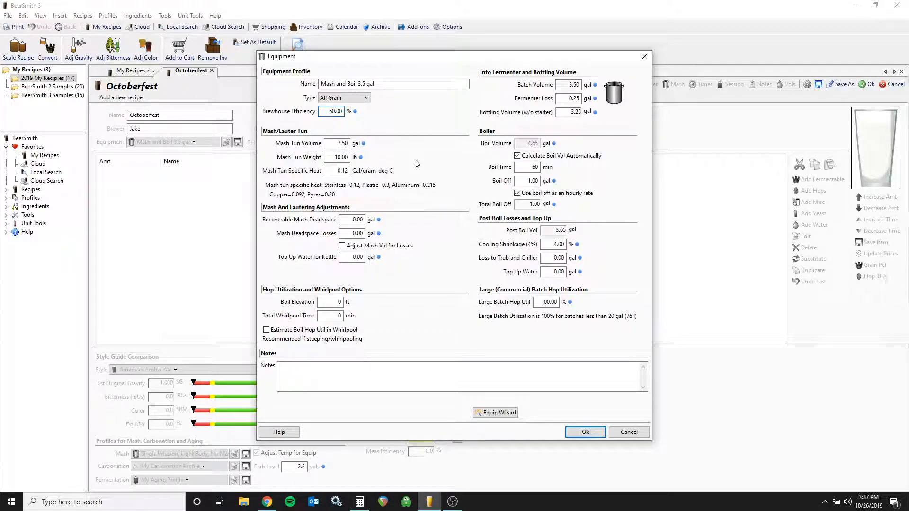
# Set the equipment profile's batch volume to 3.75 gal and accept the profile changes.
pyautogui.click(331, 144)
pyautogui.click(335, 157)
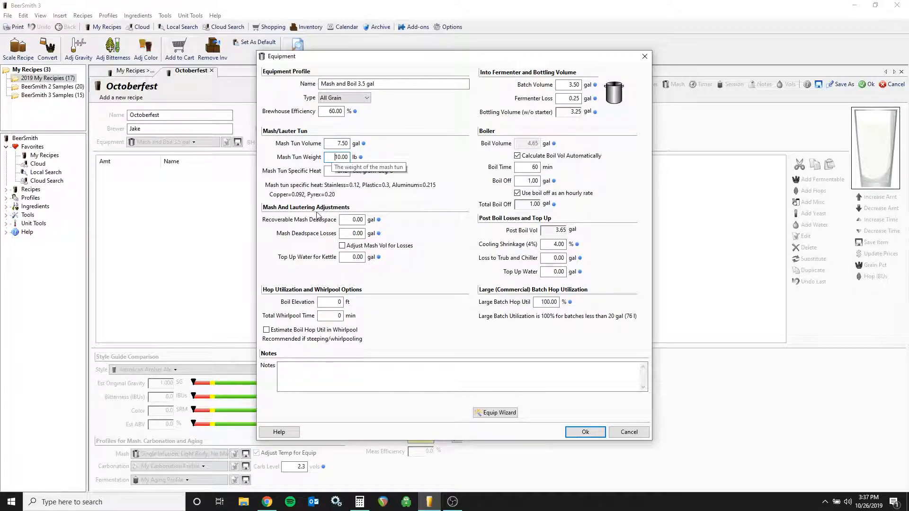
pyautogui.click(330, 171)
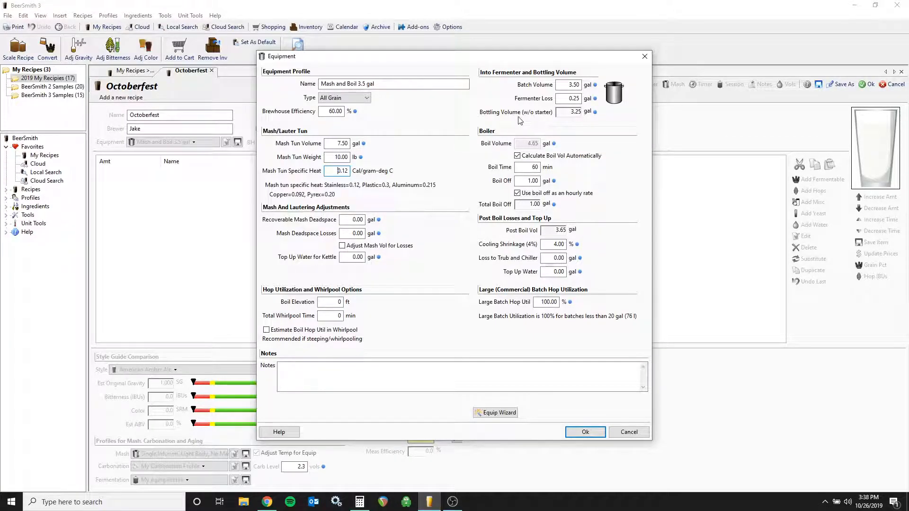
pyautogui.doubleClick(580, 86)
pyautogui.write('75')
pyautogui.click(567, 99)
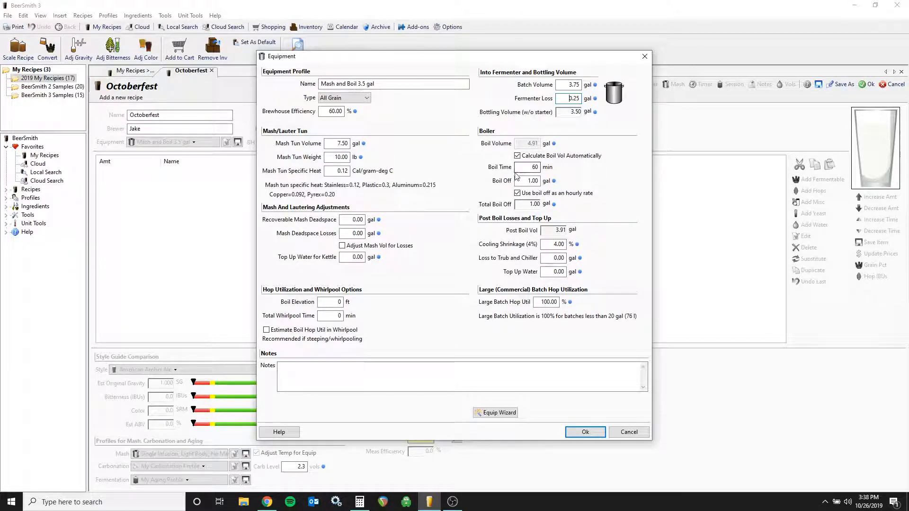
pyautogui.moveTo(557, 175)
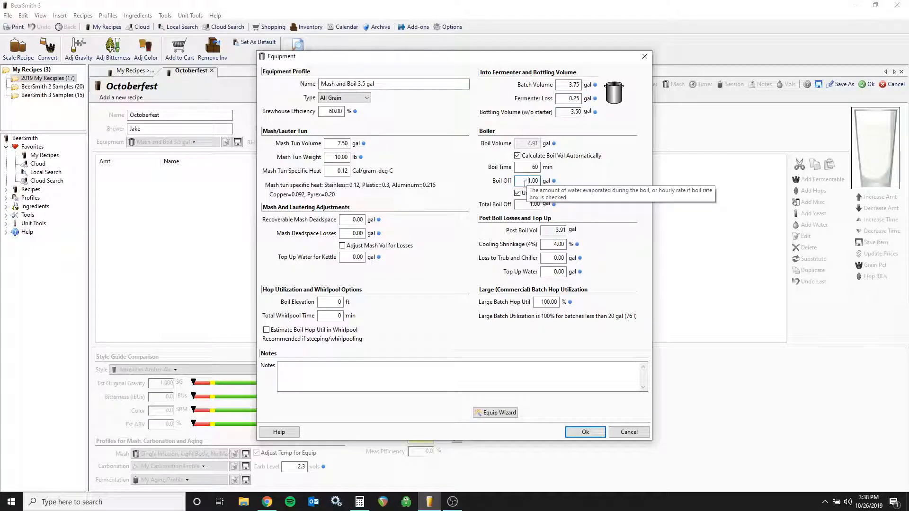
pyautogui.click(527, 182)
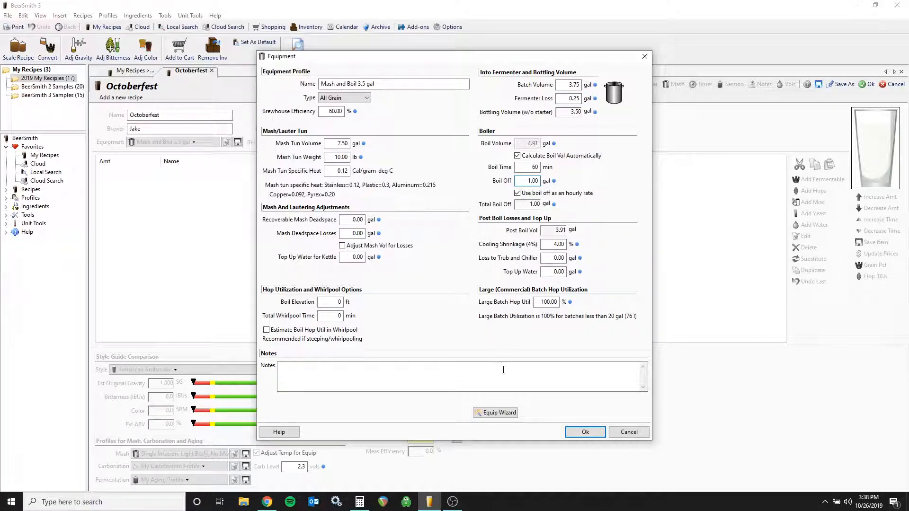
pyautogui.click(581, 432)
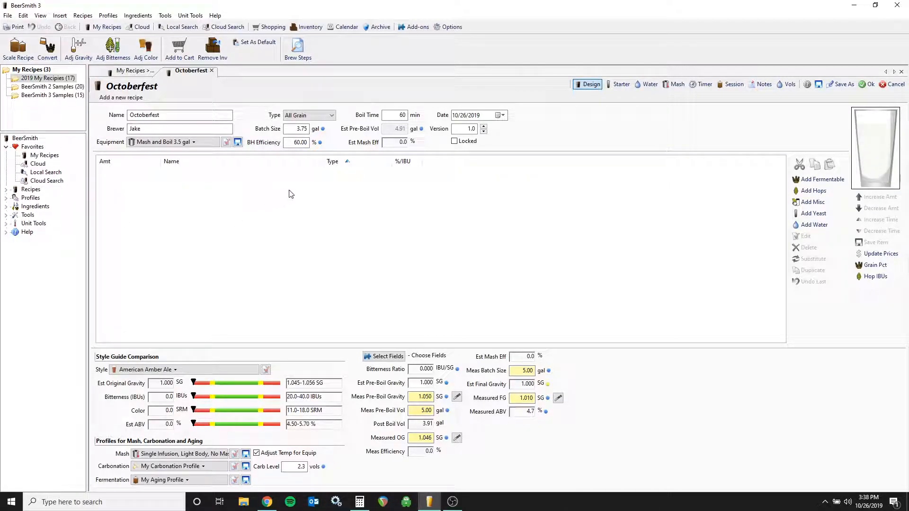
pyautogui.click(289, 130)
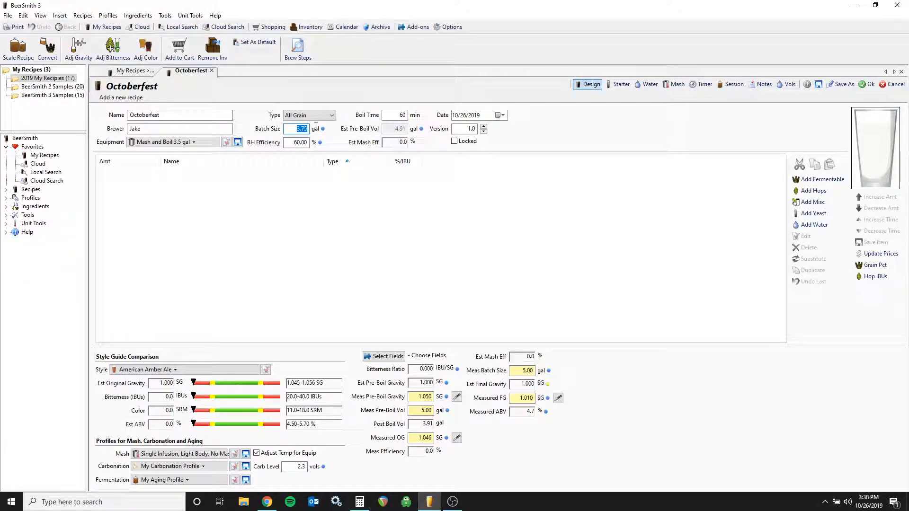
pyautogui.click(293, 143)
pyautogui.click(393, 116)
# Find the German two-row Pilsner malt among the fermentables and add 5 lb of it to the recipe, used in the mash.
pyautogui.click(836, 182)
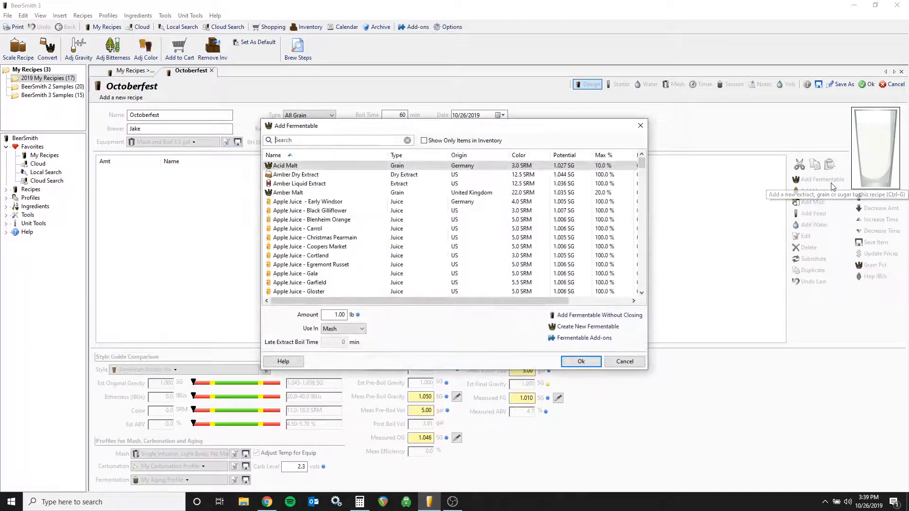
pyautogui.write('pils')
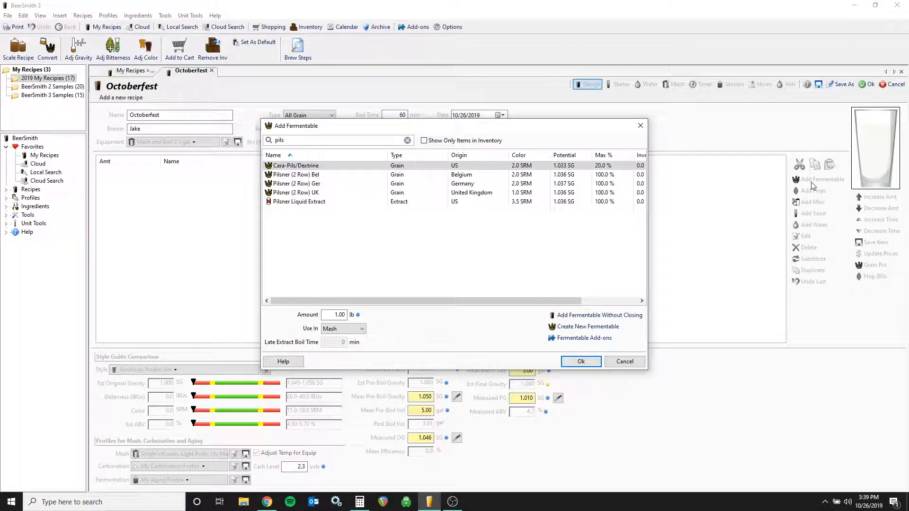
pyautogui.click(338, 185)
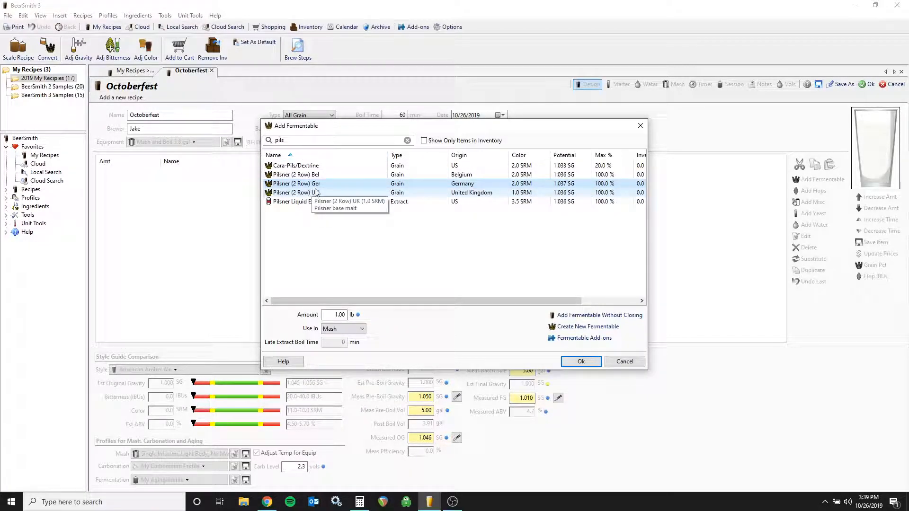
pyautogui.moveTo(332, 314); pyautogui.dragTo(361, 317)
pyautogui.write('5')
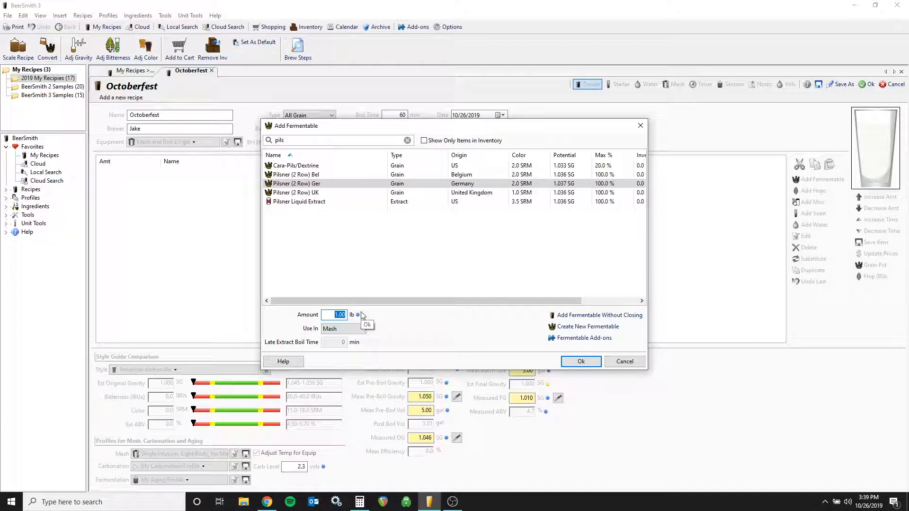
pyautogui.click(563, 315)
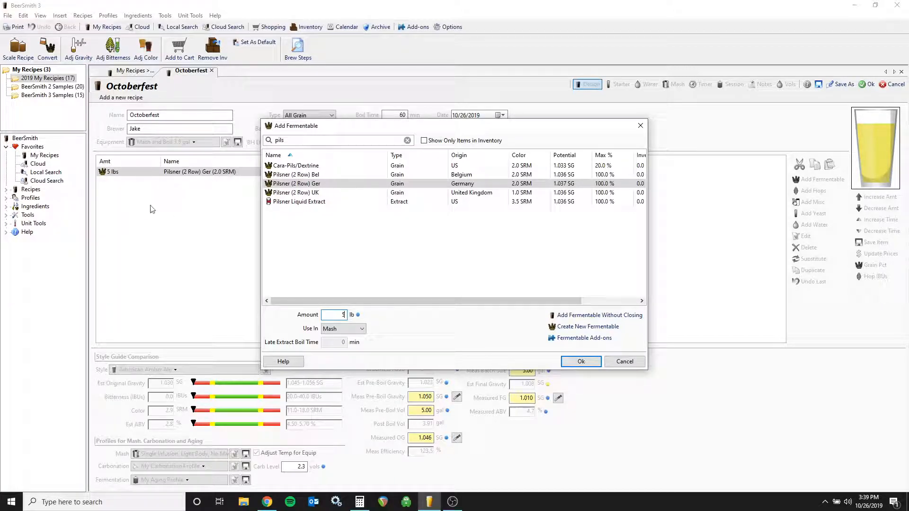
# Find the German Munich Malt and add 4 lb of it to the recipe, used in the mash.
pyautogui.moveTo(301, 139); pyautogui.dragTo(254, 140)
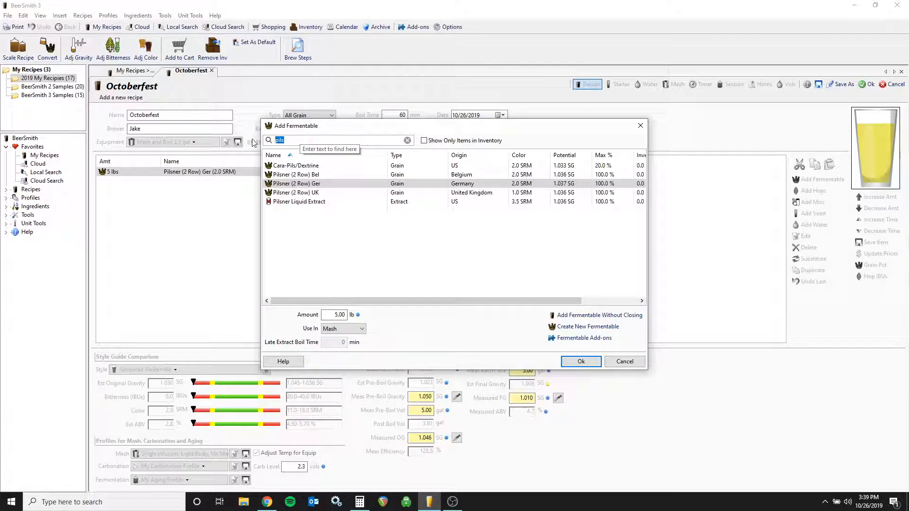
pyautogui.write('mun')
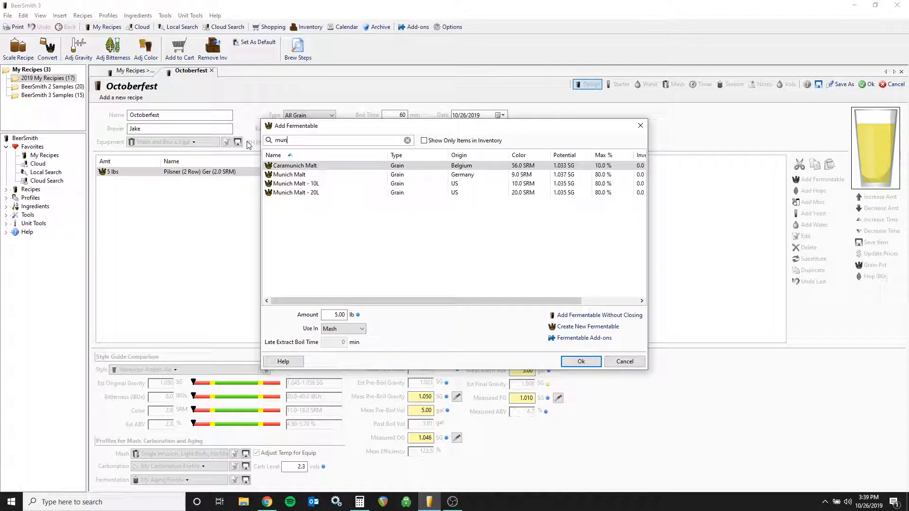
pyautogui.write('ic')
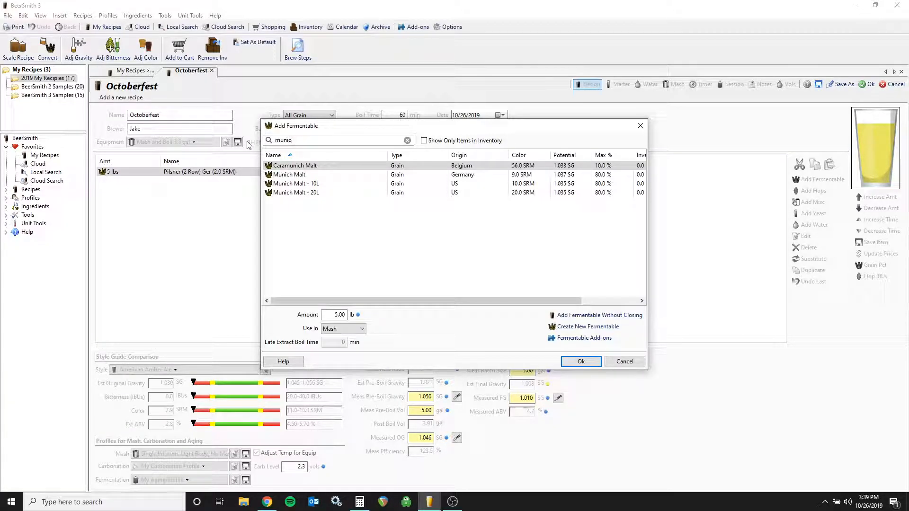
pyautogui.click(289, 174)
pyautogui.moveTo(332, 315); pyautogui.dragTo(360, 319)
pyautogui.write('4')
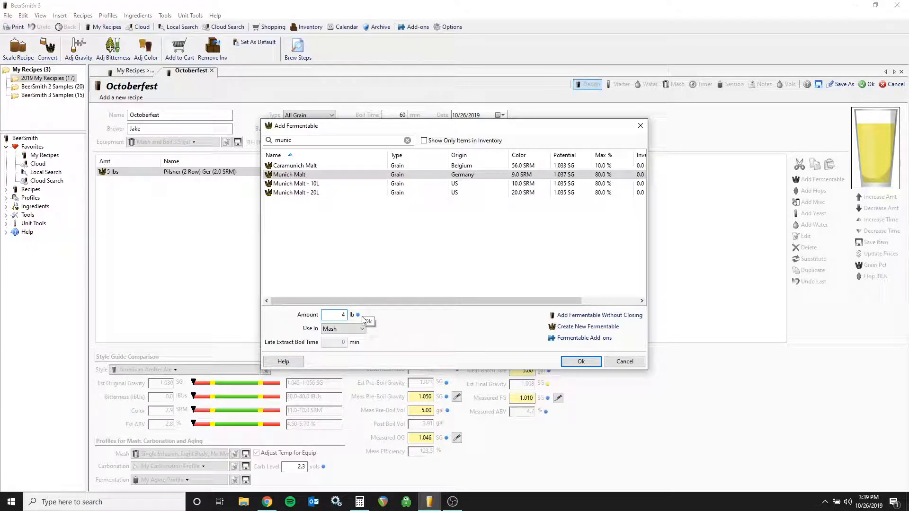
# Find the German Vienna Malt, add 1 lb of it to the mash, and finish adding fermentables.
pyautogui.moveTo(302, 141); pyautogui.dragTo(271, 141)
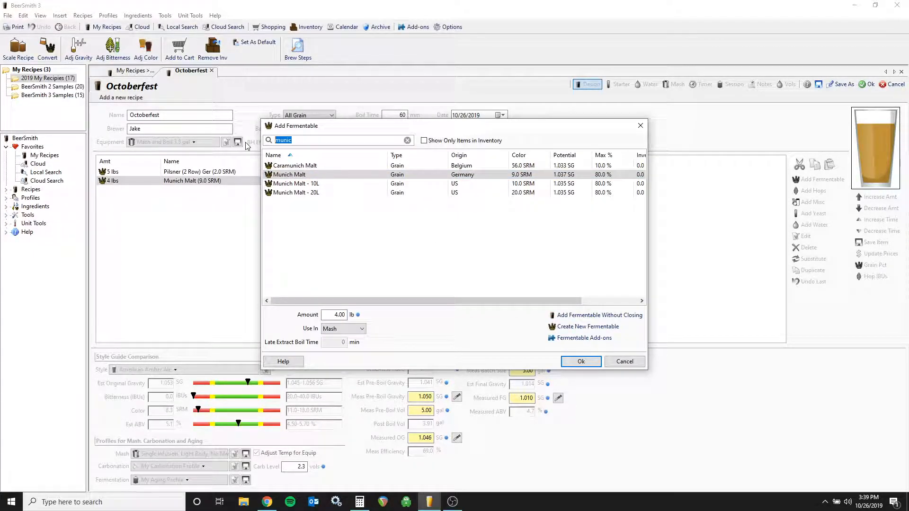
pyautogui.write('vien')
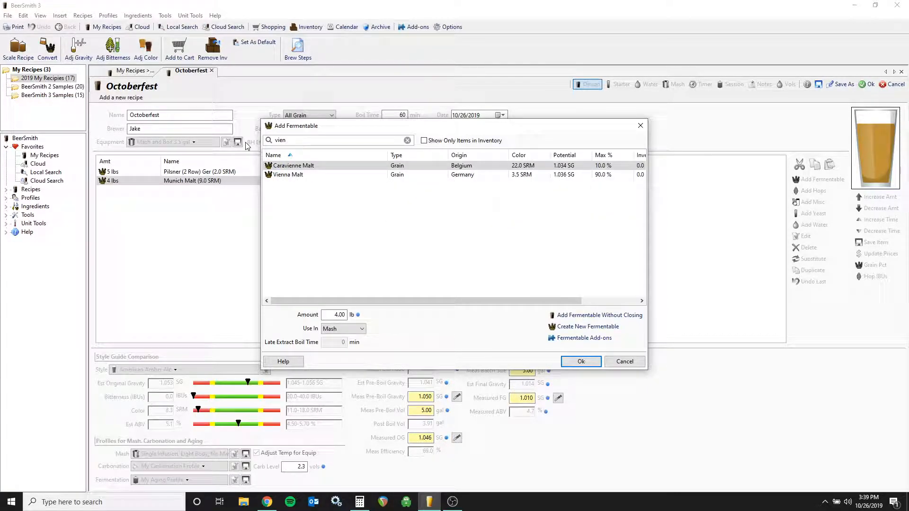
pyautogui.click(303, 175)
pyautogui.click(334, 316)
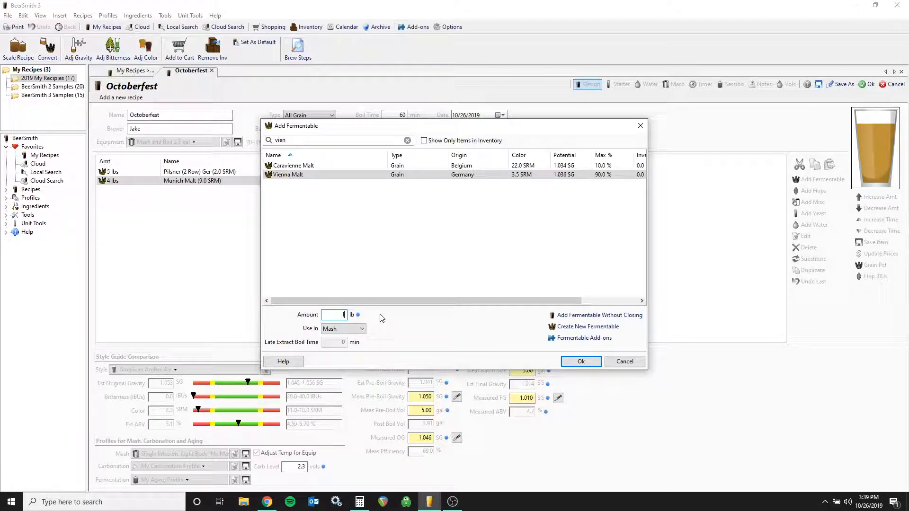
pyautogui.click(586, 319)
pyautogui.click(406, 141)
pyautogui.moveTo(643, 168); pyautogui.dragTo(619, 163)
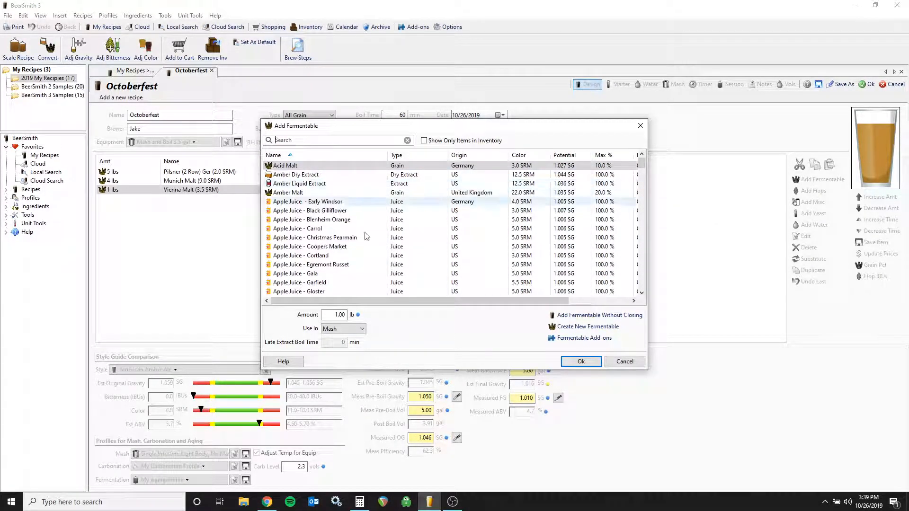
pyautogui.click(625, 361)
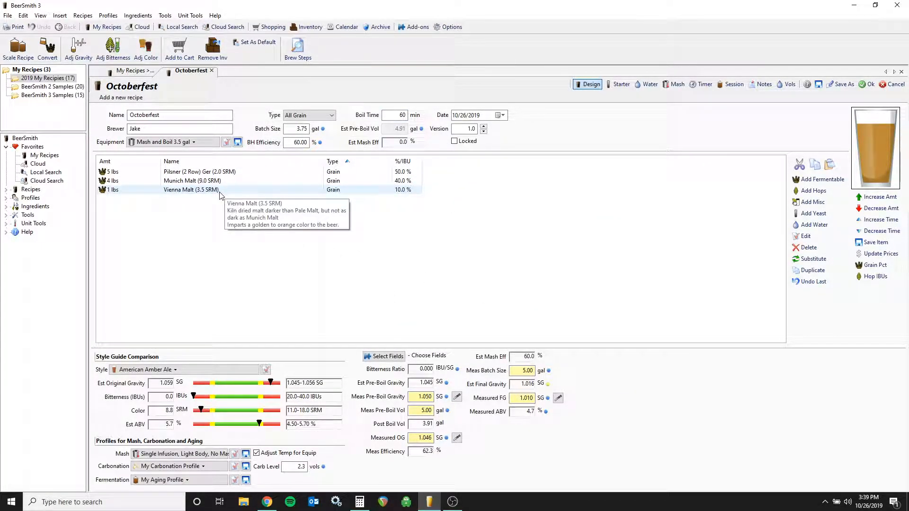
# Find the German Hallertauer Mittelfrueh hop and add 1 oz of pellets to the recipe for a 60-minute boil.
pyautogui.click(799, 196)
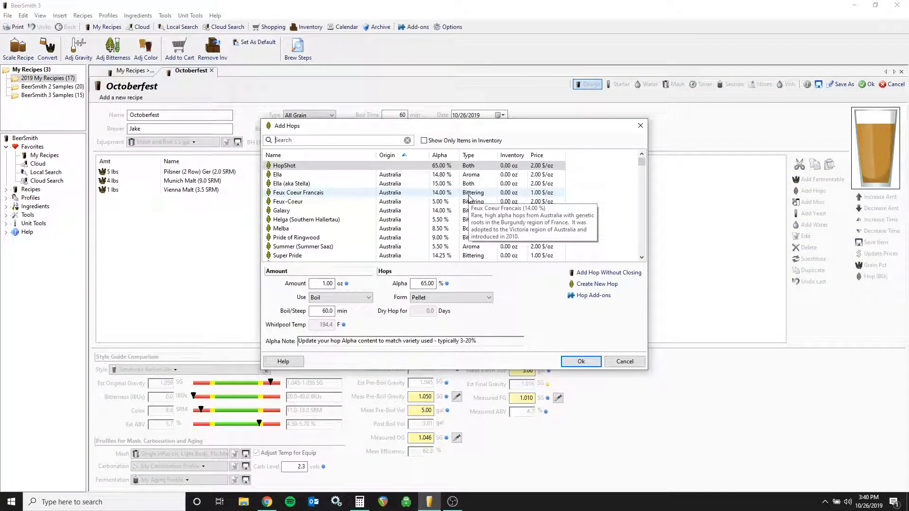
pyautogui.write('hal')
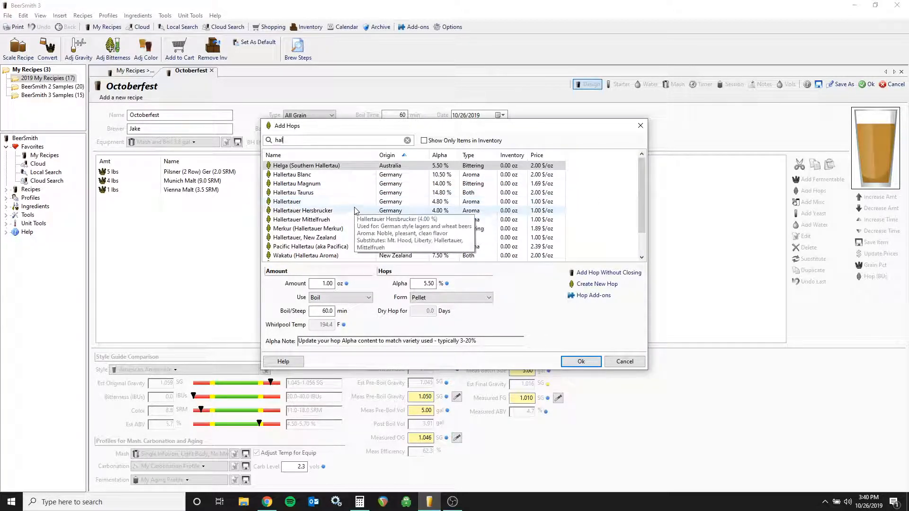
pyautogui.click(338, 220)
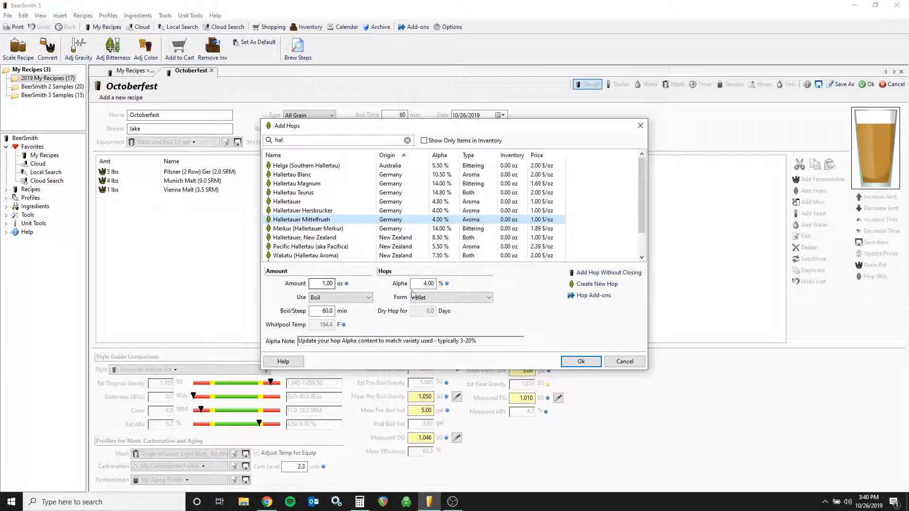
pyautogui.click(581, 361)
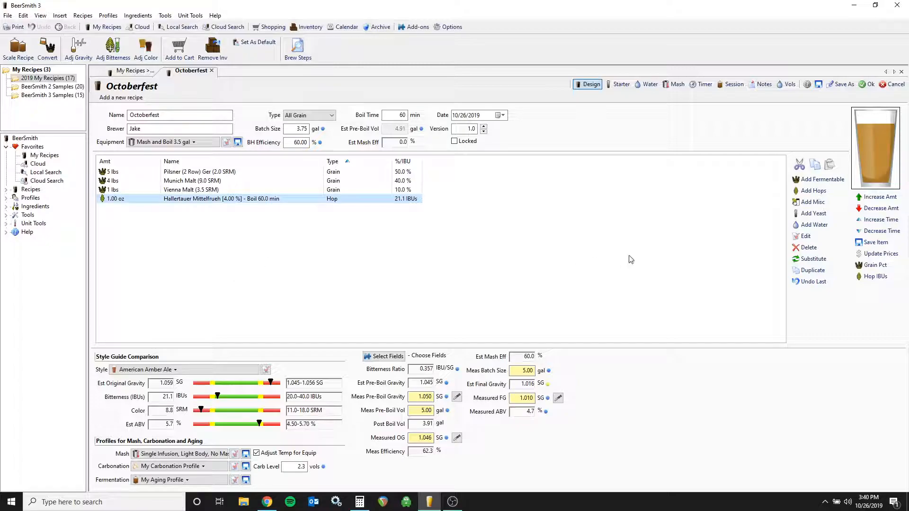
# Find the German Acid Malt among the fermentables and add 0.625 lb of it to the recipe, used in the mash.
pyautogui.click(815, 179)
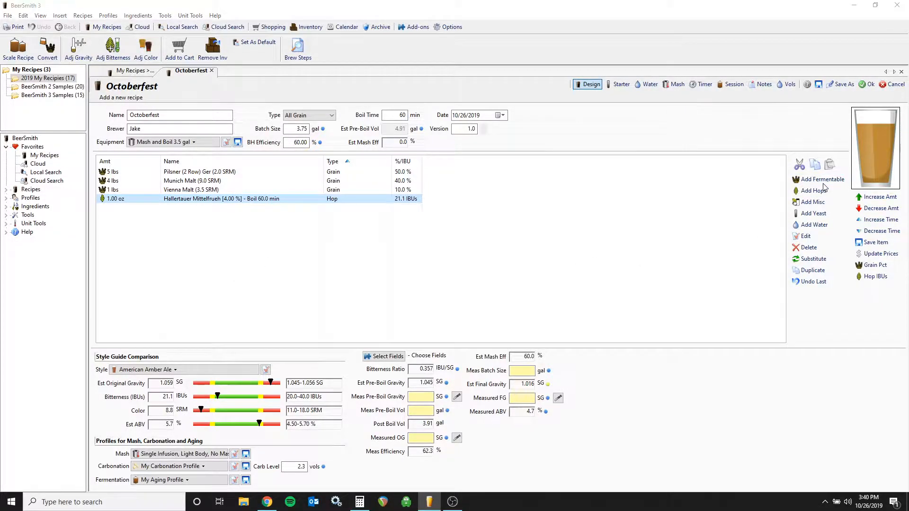
pyautogui.write('acid')
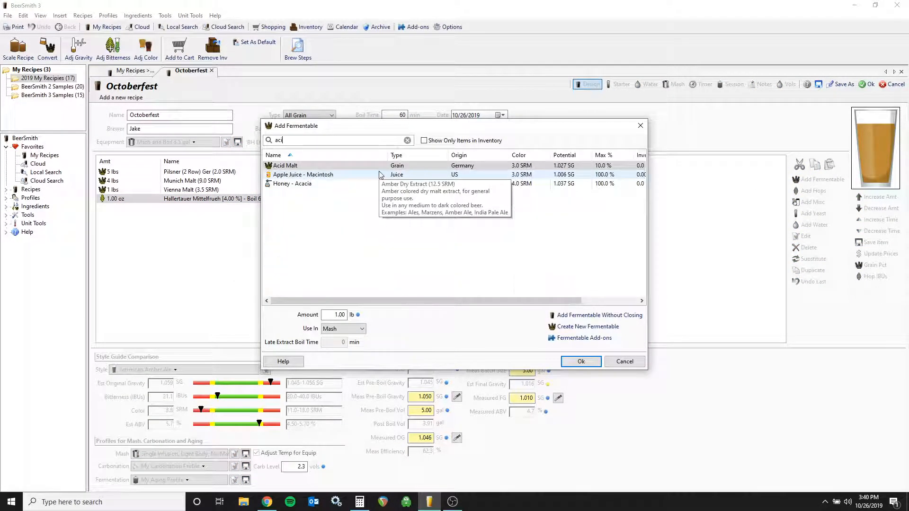
pyautogui.click(395, 166)
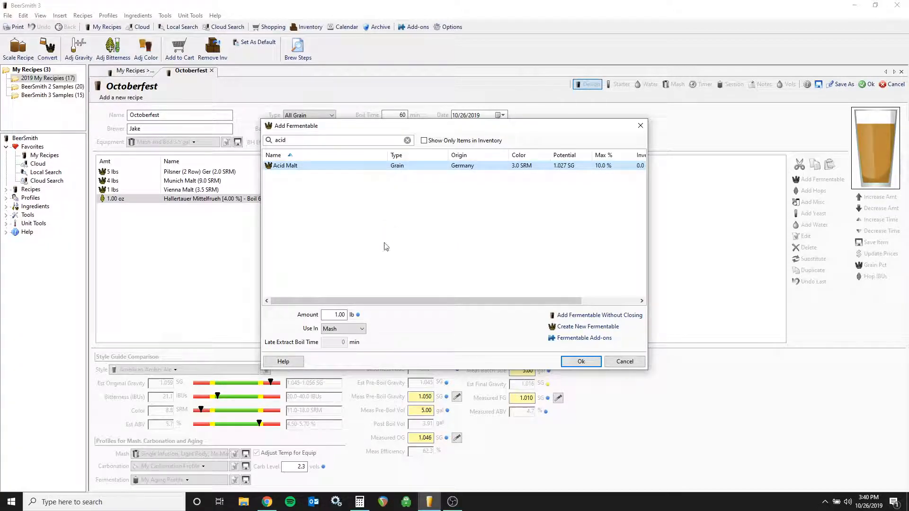
pyautogui.click(327, 316)
pyautogui.write('0.625')
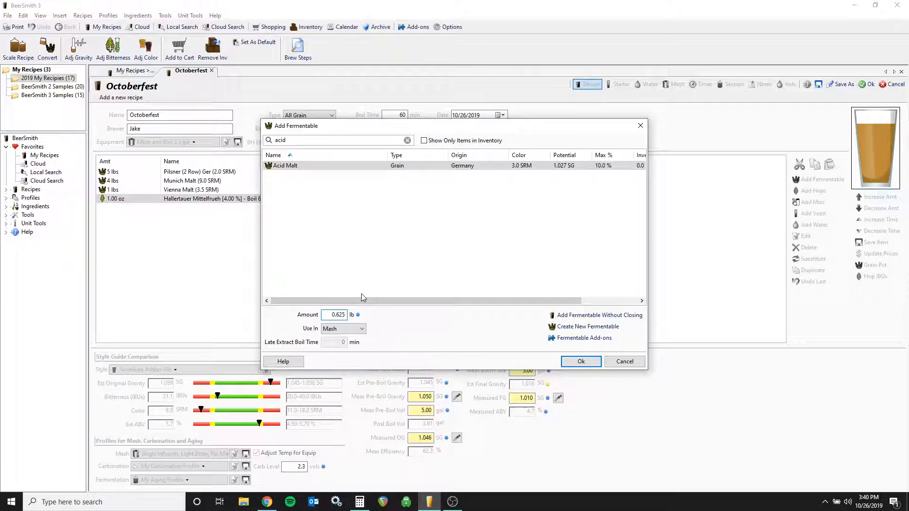
pyautogui.press('Return')
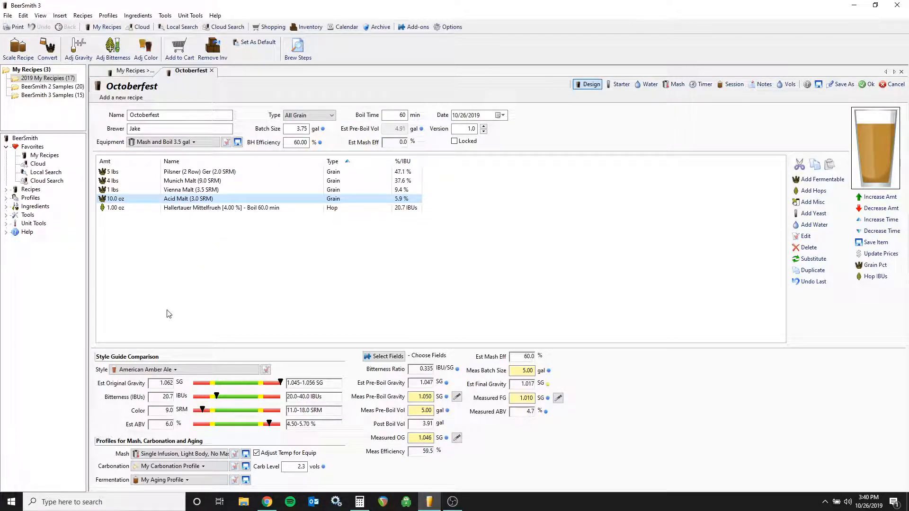
# Set the recipe's beer style to the BJCP 2015 Märzen (6A).
pyautogui.click(123, 373)
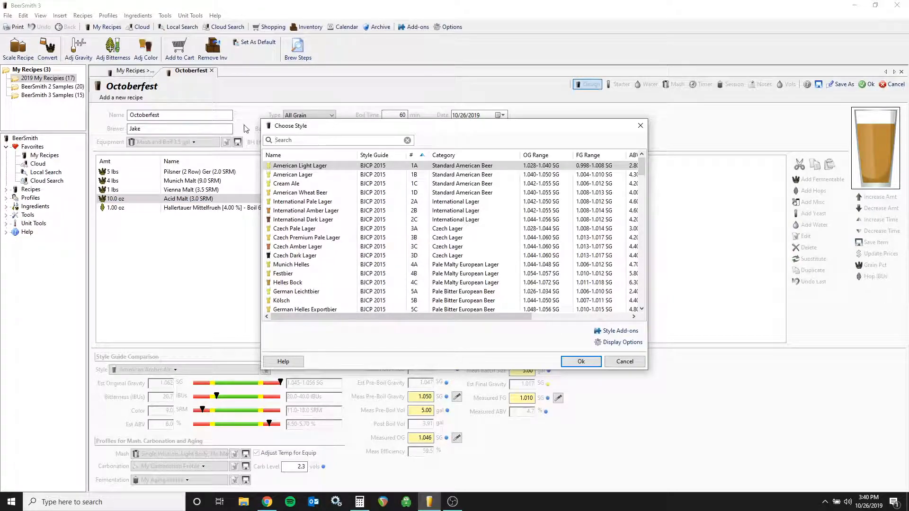
pyautogui.scroll(-2, 334, 269)
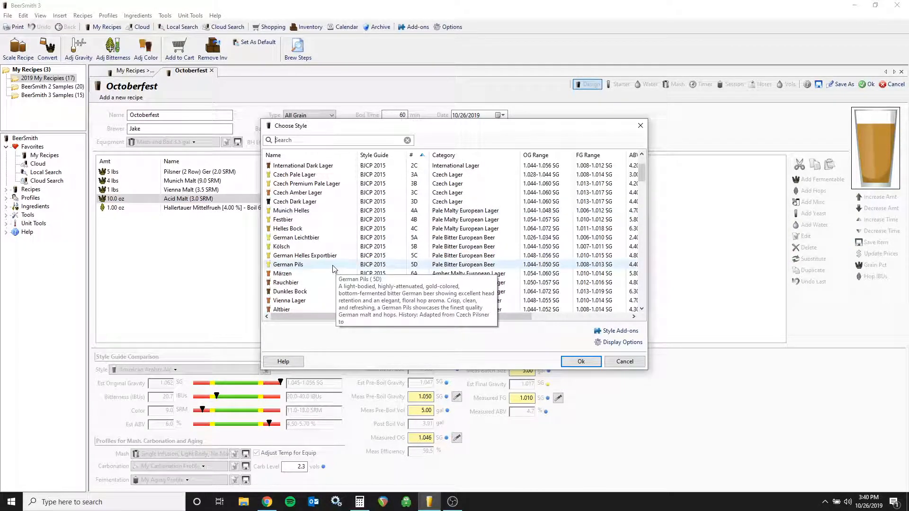
pyautogui.click(319, 275)
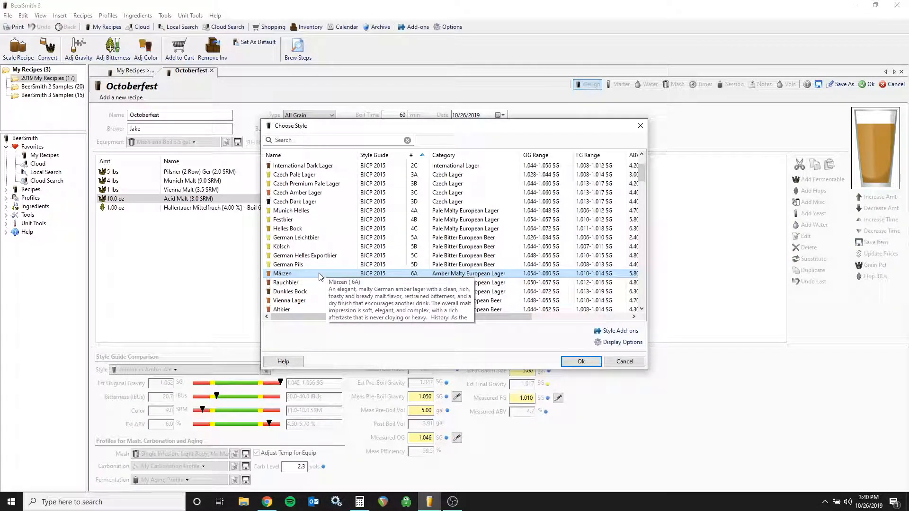
pyautogui.doubleClick(320, 275)
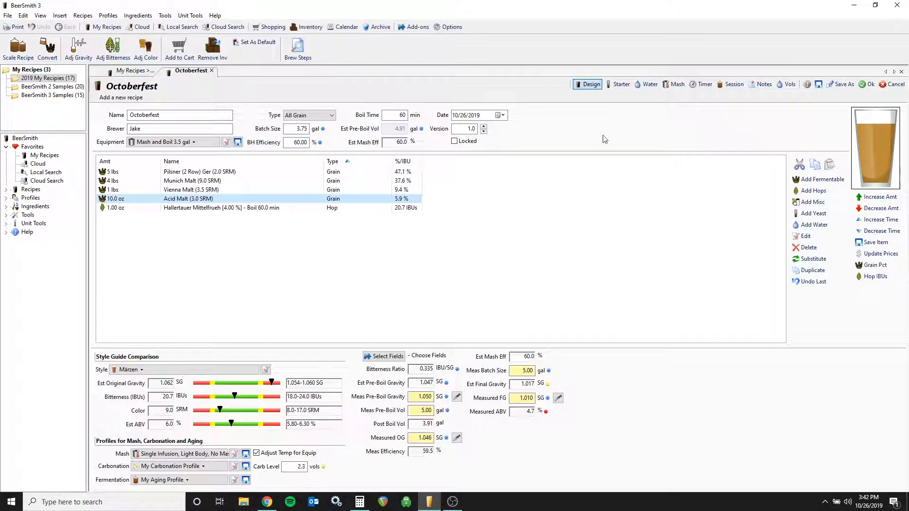
pyautogui.click(543, 256)
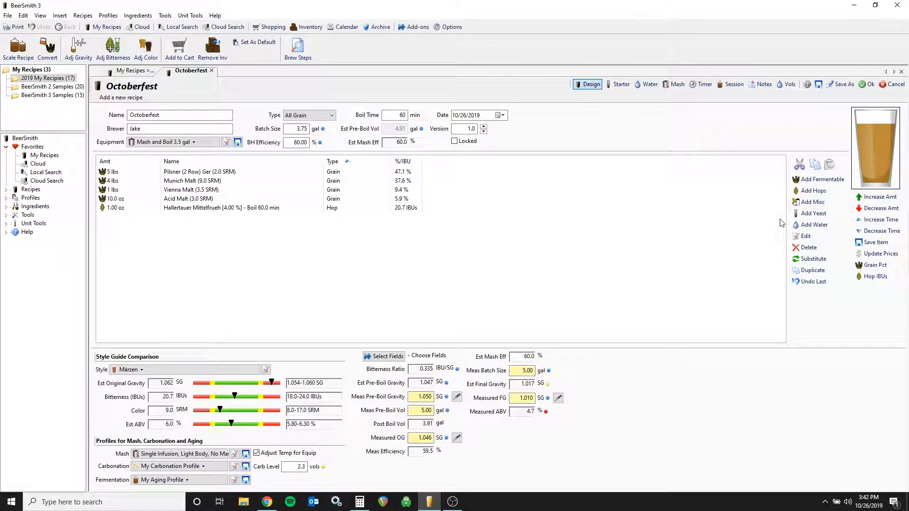
# Add one package of SafLager West European Lager yeast (S-23) with today's date, 10/26/2019, as its package date.
pyautogui.click(815, 214)
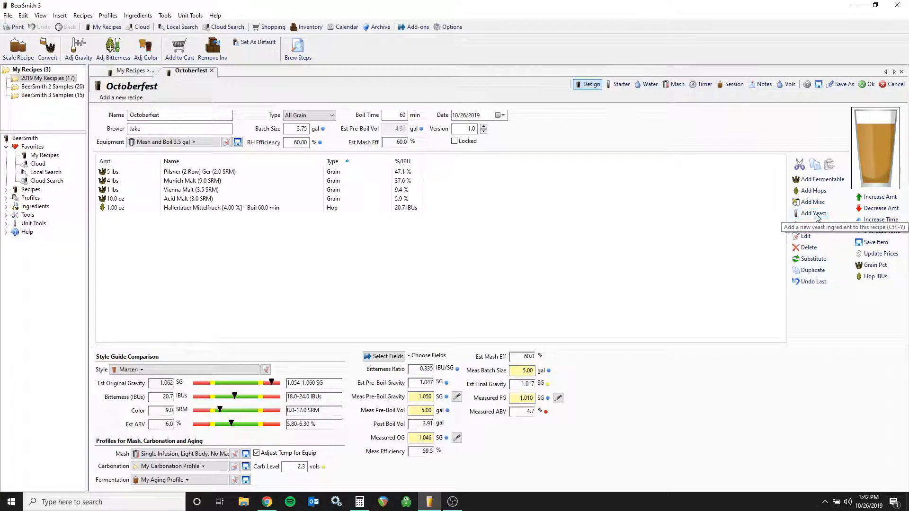
pyautogui.write('s-23')
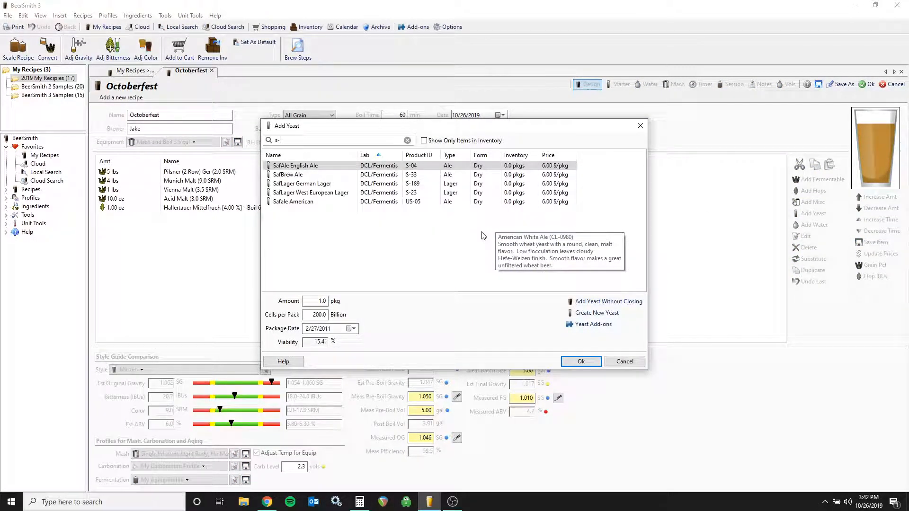
pyautogui.click(353, 331)
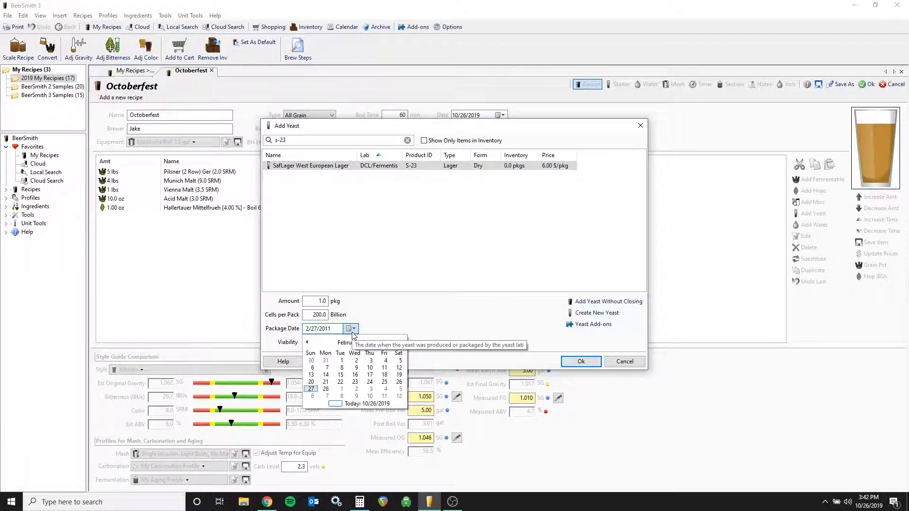
pyautogui.click(367, 403)
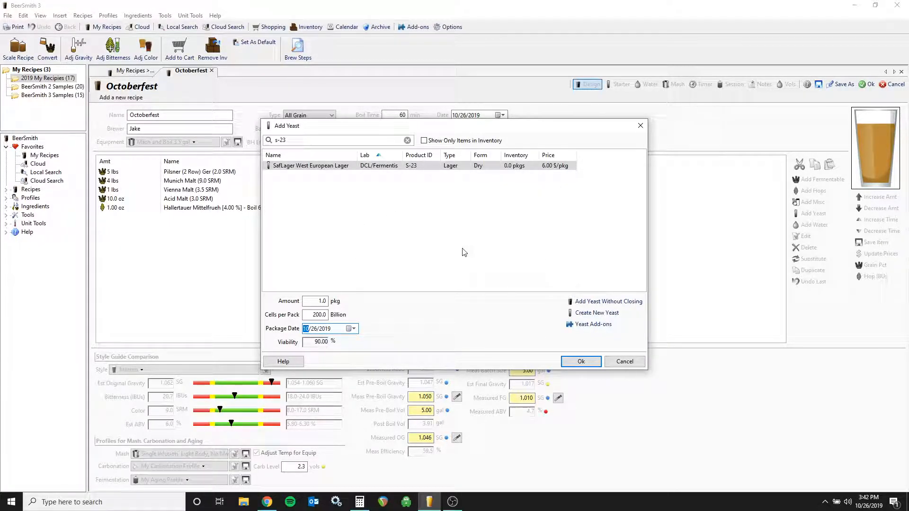
pyautogui.click(579, 362)
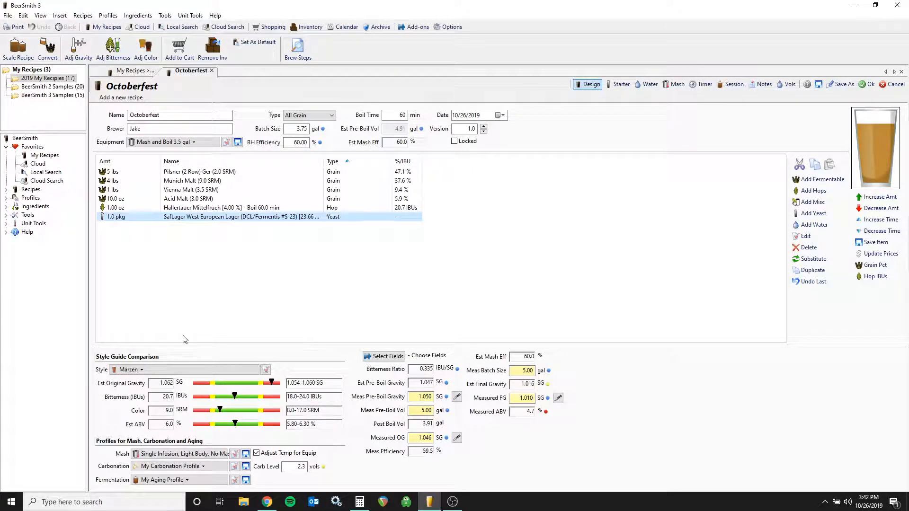
# Review the recipe's yeast starter and water details, and change the mash profile to BIAB, Full Body.
pyautogui.click(621, 85)
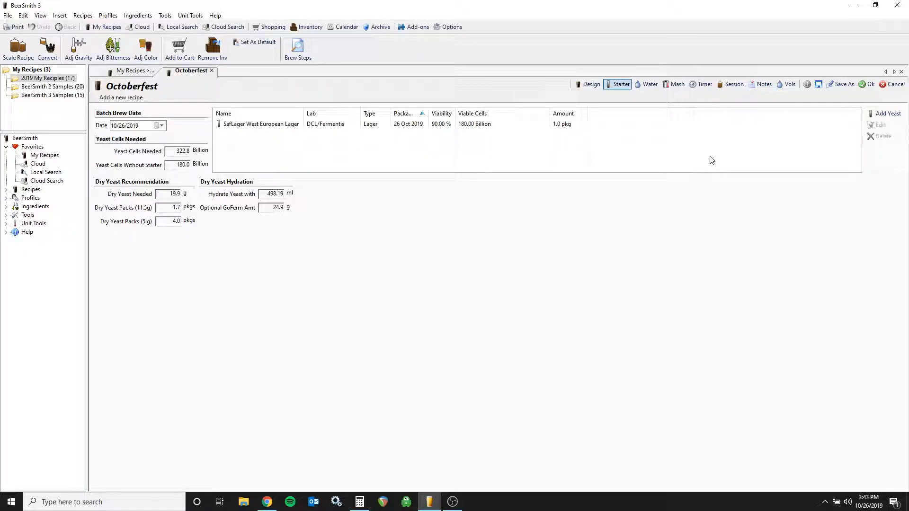
pyautogui.click(644, 88)
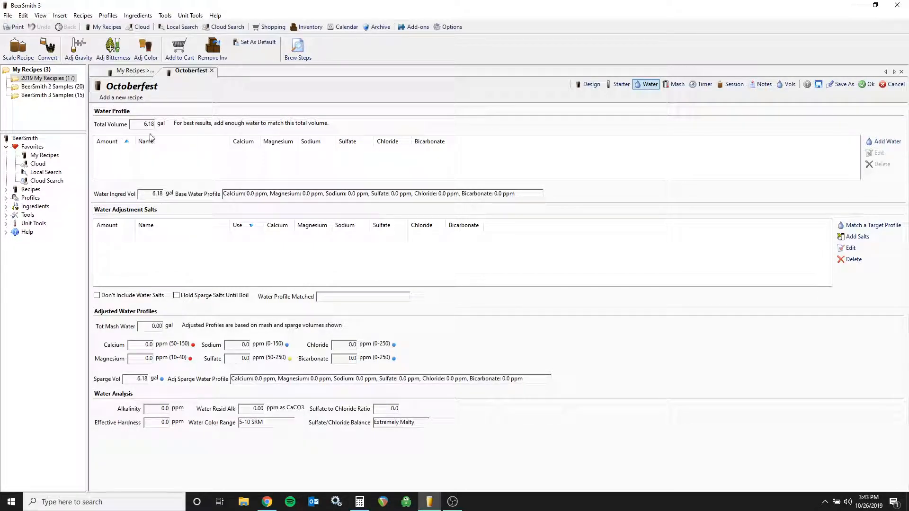
pyautogui.click(673, 85)
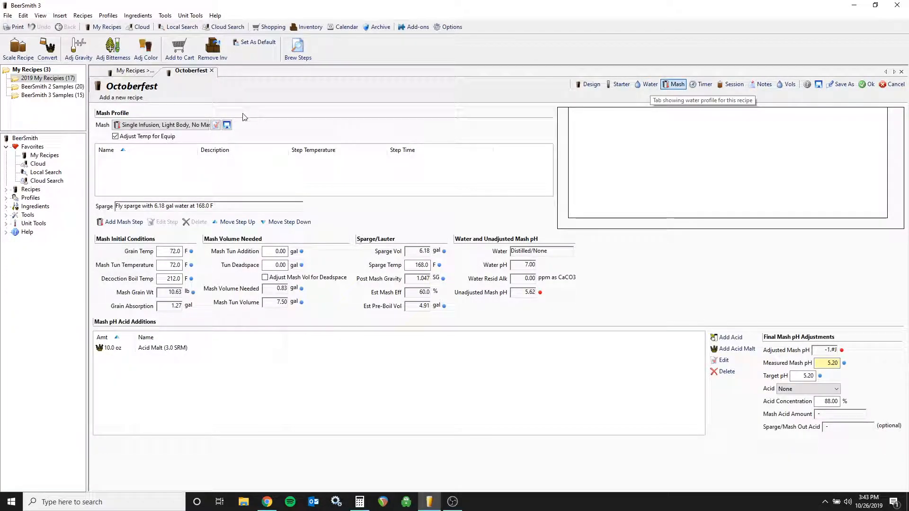
pyautogui.click(169, 125)
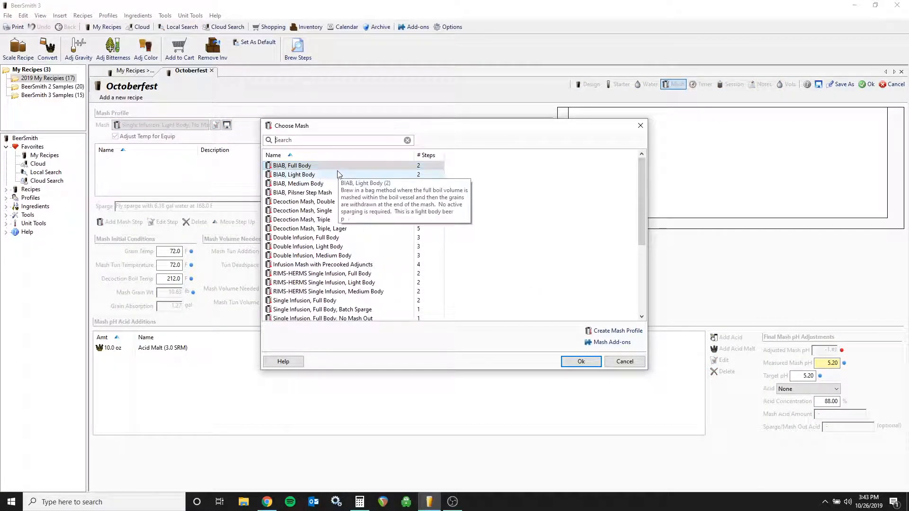
pyautogui.scroll(-1, 348, 235)
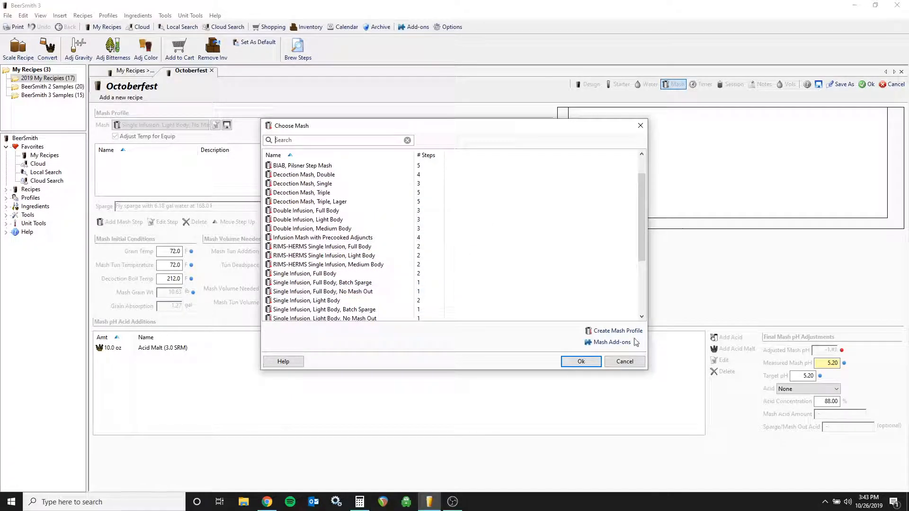
pyautogui.scroll(1, 377, 244)
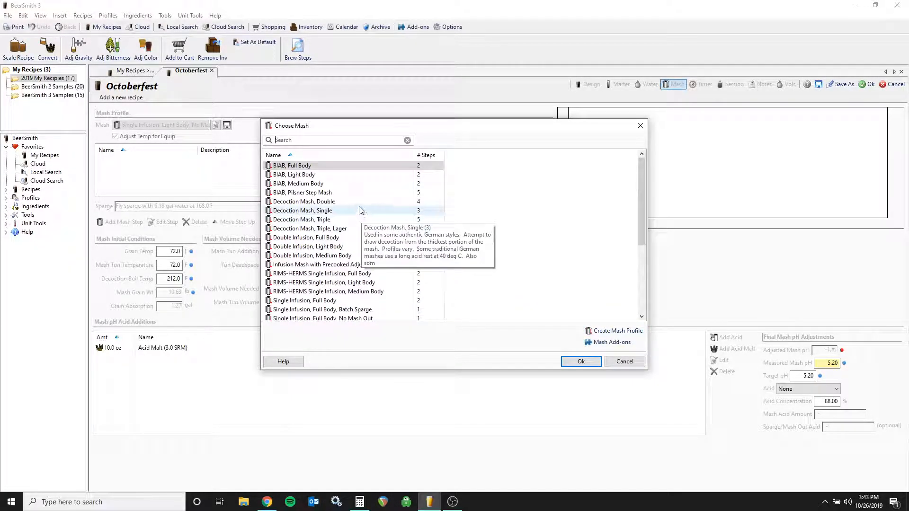
pyautogui.doubleClick(343, 167)
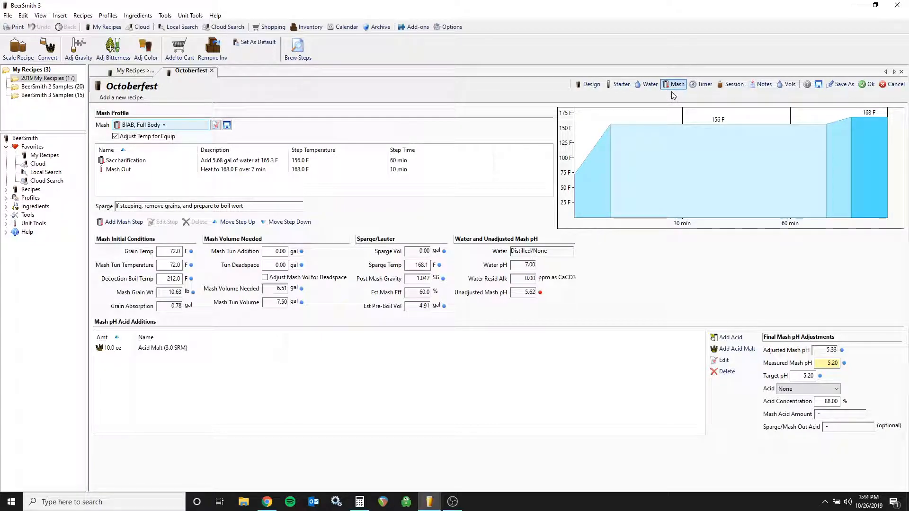
# Save the Octoberfest recipe, then reopen it from the 2019 recipes list at its mash details.
pyautogui.click(864, 88)
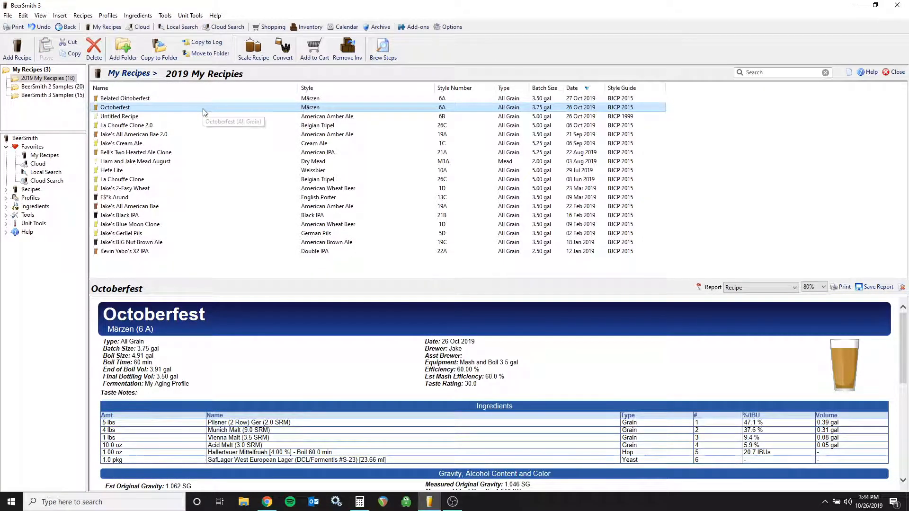
pyautogui.doubleClick(203, 108)
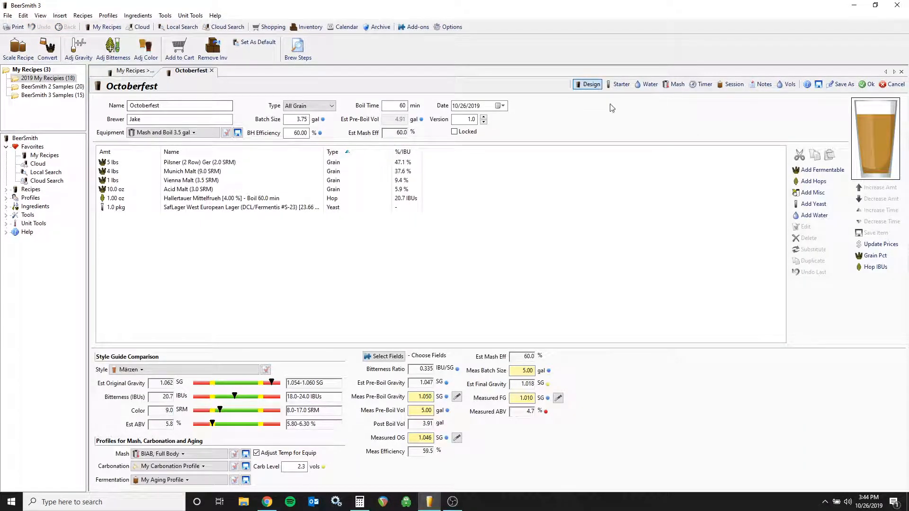
pyautogui.click(678, 86)
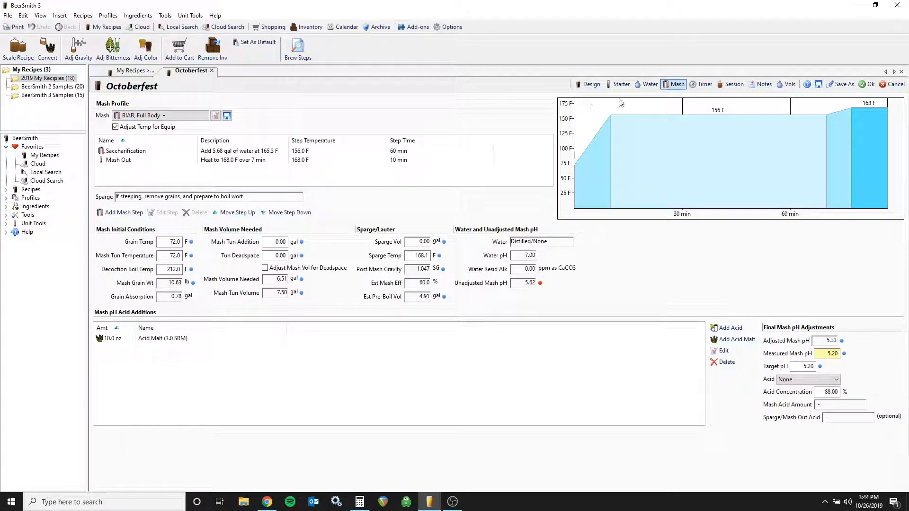
# Add 5.68 gal of Distilled Water to the recipe's water profile.
pyautogui.click(648, 85)
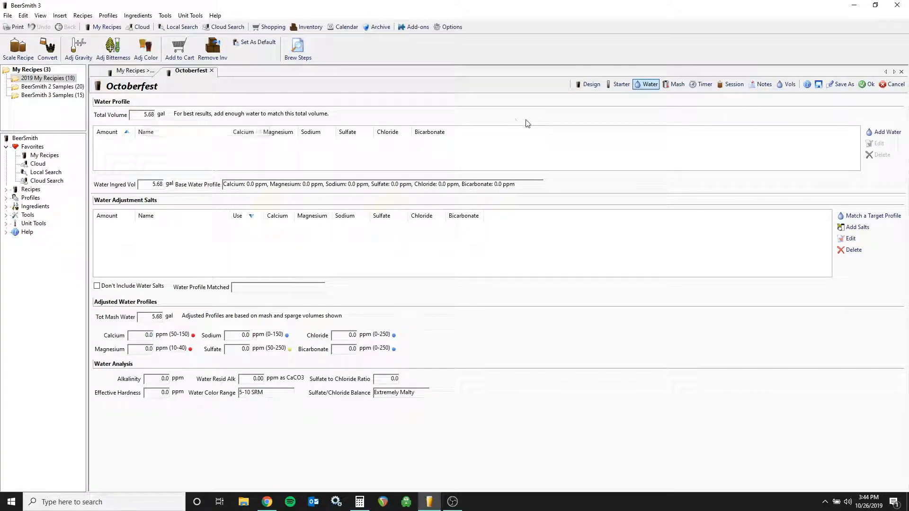
pyautogui.click(887, 132)
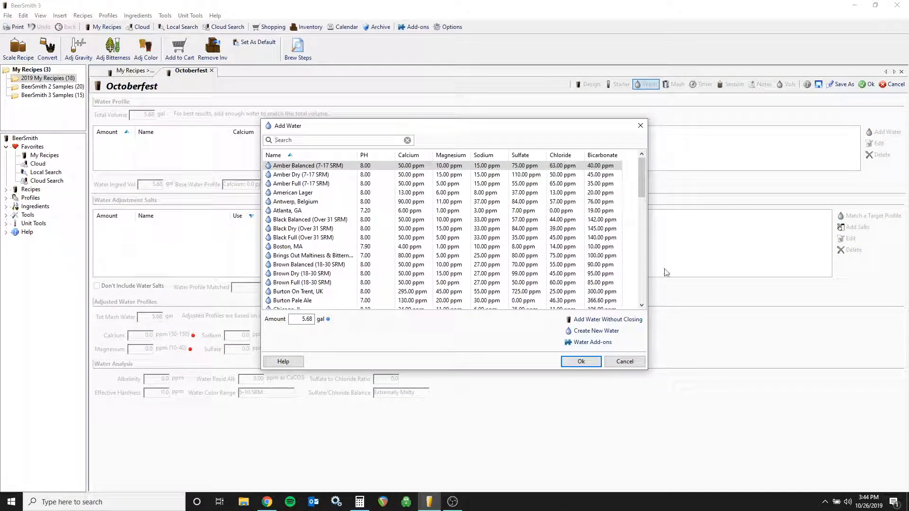
pyautogui.click(624, 362)
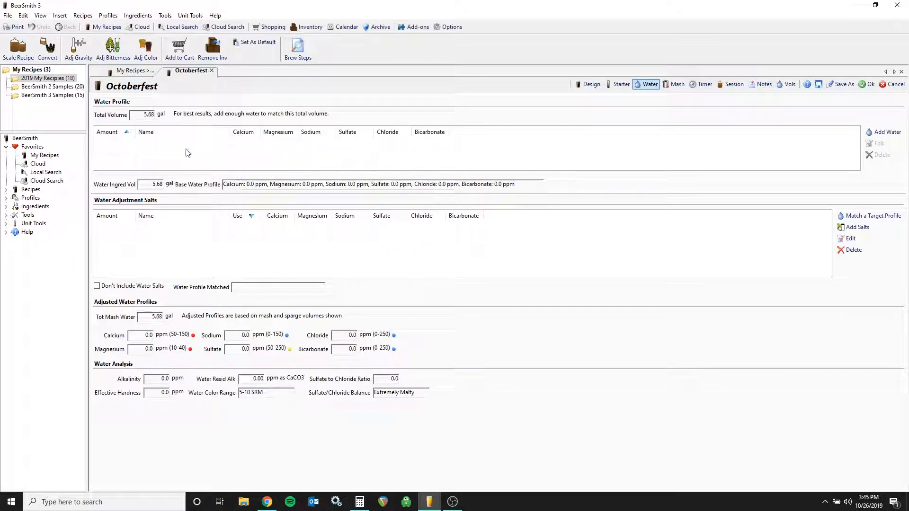
pyautogui.click(883, 132)
pyautogui.scroll(-3, 396, 251)
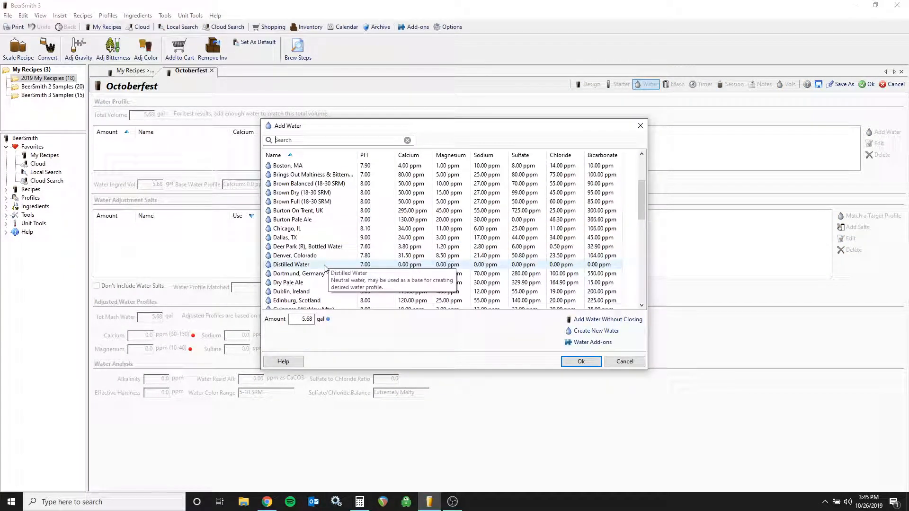
pyautogui.doubleClick(325, 264)
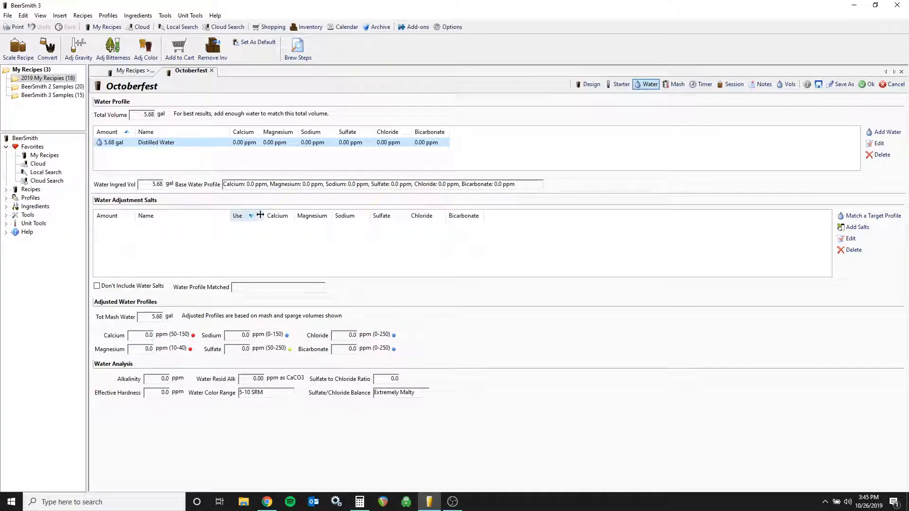
pyautogui.click(204, 163)
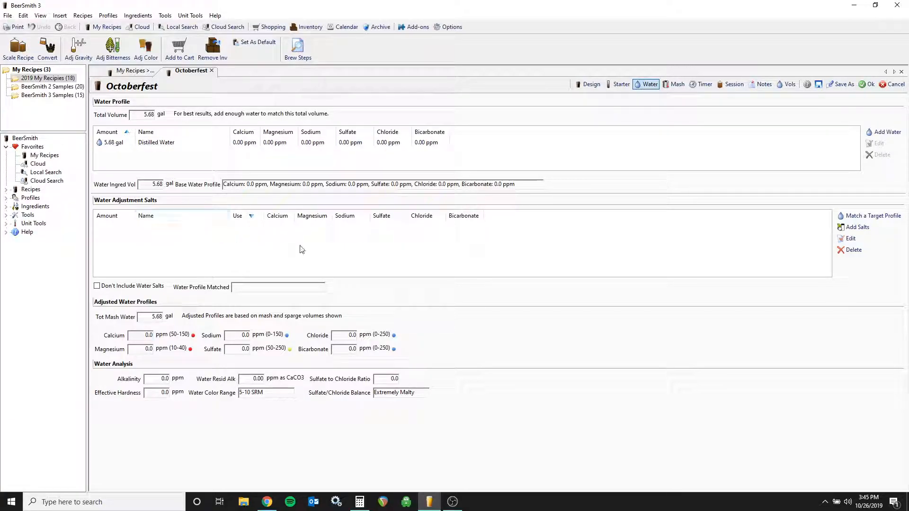
# Match the water to a target profile, choosing Amber Balanced (7-17 SRM) from the water list.
pyautogui.click(881, 216)
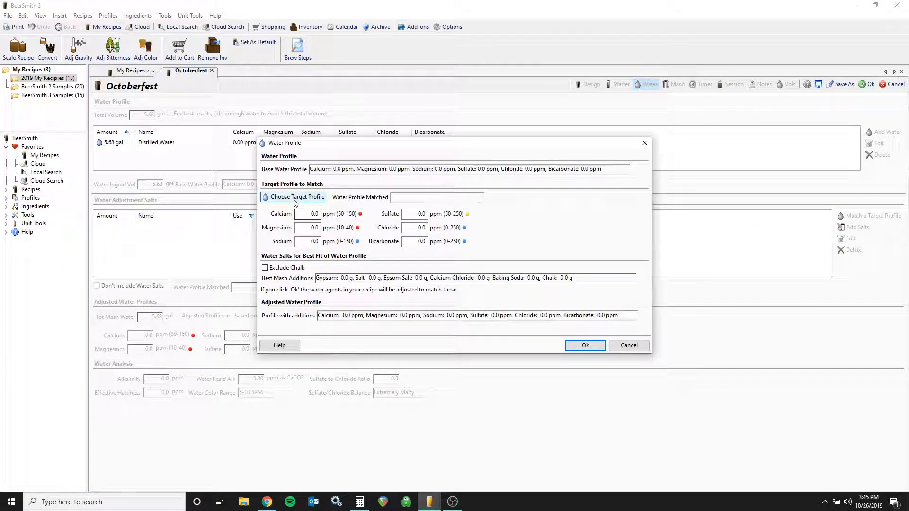
pyautogui.click(283, 199)
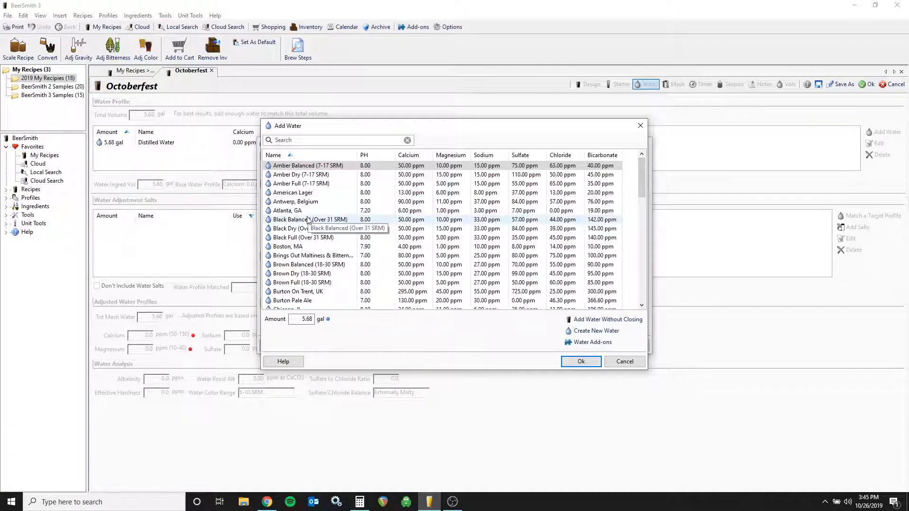
pyautogui.scroll(-8, 303, 227)
pyautogui.scroll(-10, 303, 232)
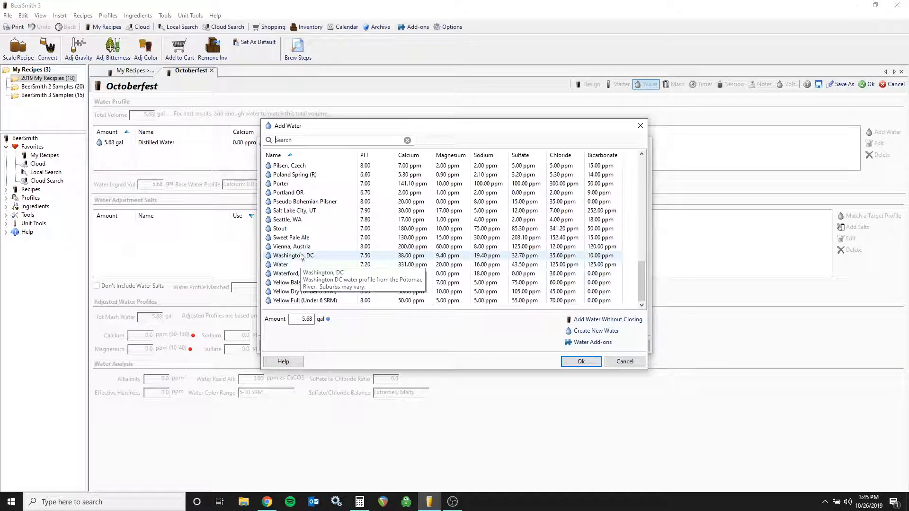
pyautogui.scroll(1, 304, 239)
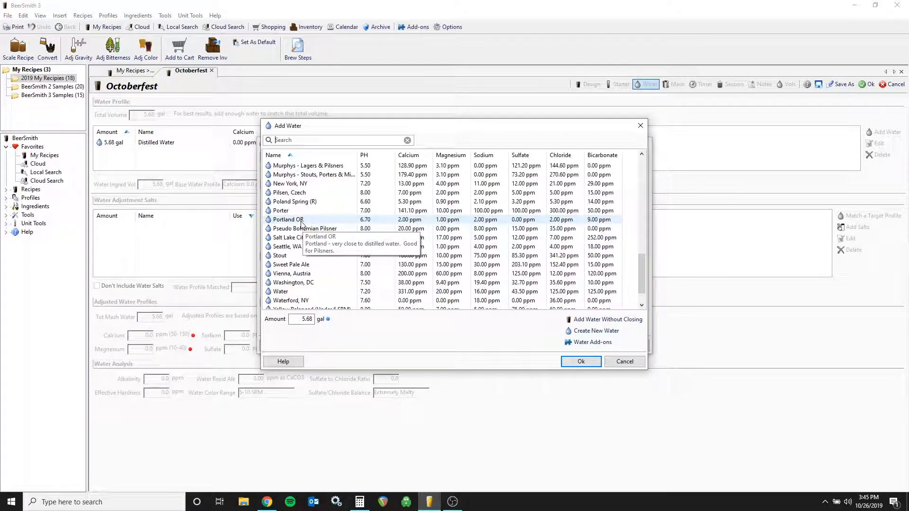
pyautogui.scroll(2, 301, 224)
pyautogui.scroll(2, 302, 225)
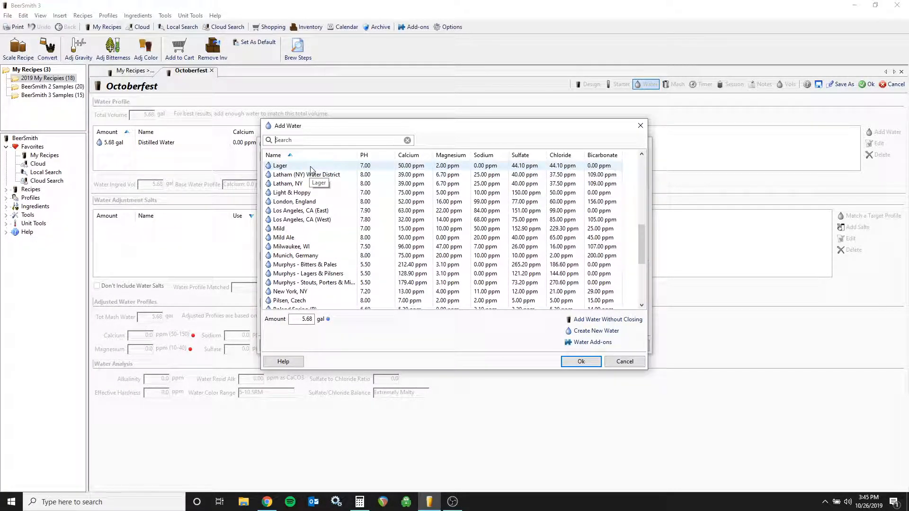
pyautogui.scroll(10, 310, 169)
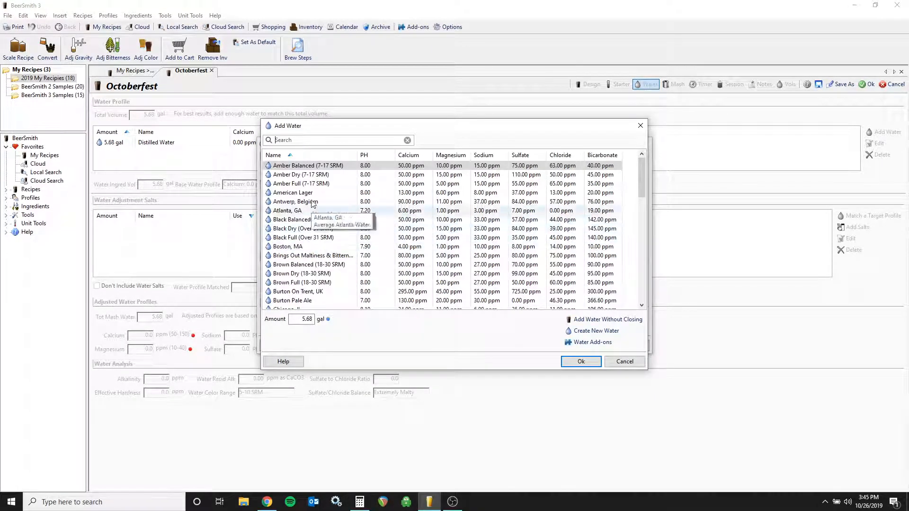
pyautogui.doubleClick(347, 168)
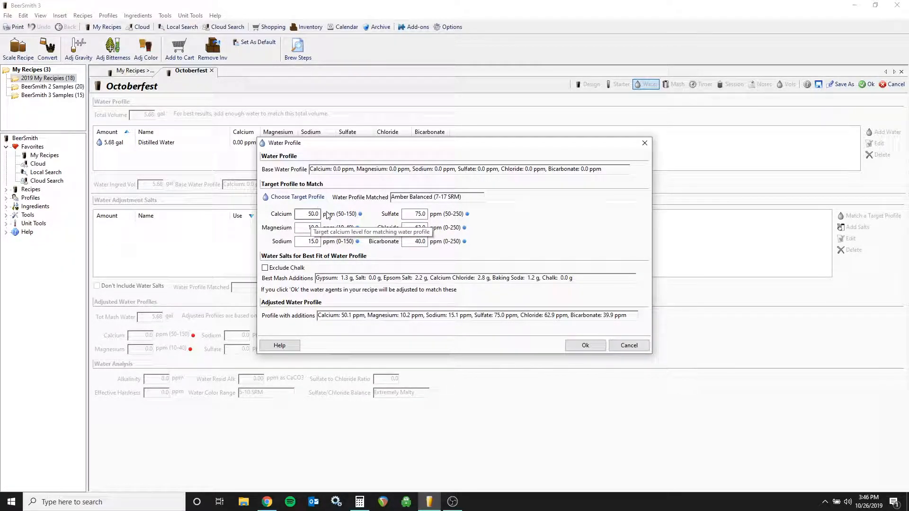
# Set the target magnesium to 0 ppm, exclude chalk, and apply the best-fit salt additions to the recipe.
pyautogui.click(302, 227)
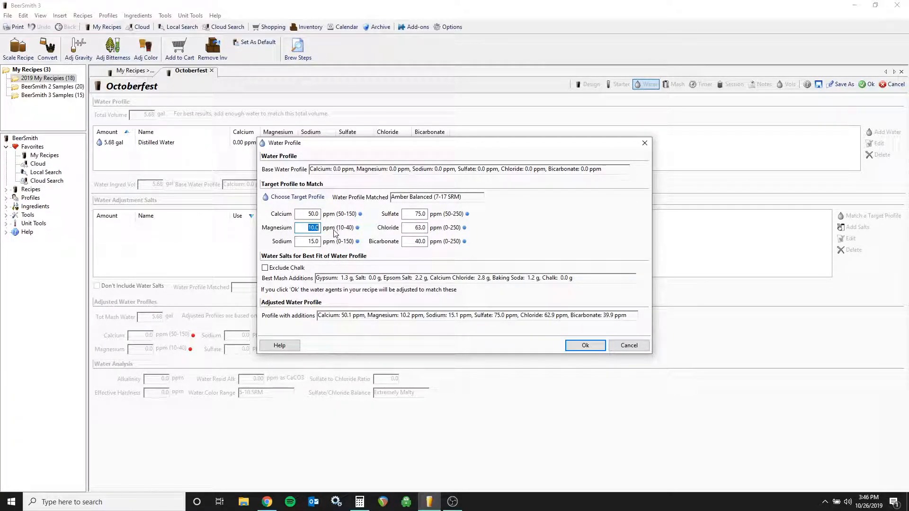
pyautogui.write('0')
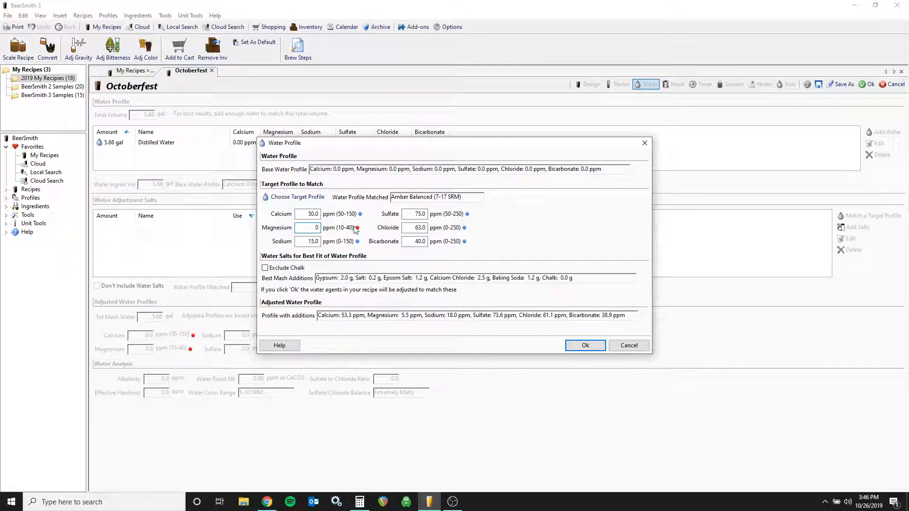
pyautogui.click(280, 272)
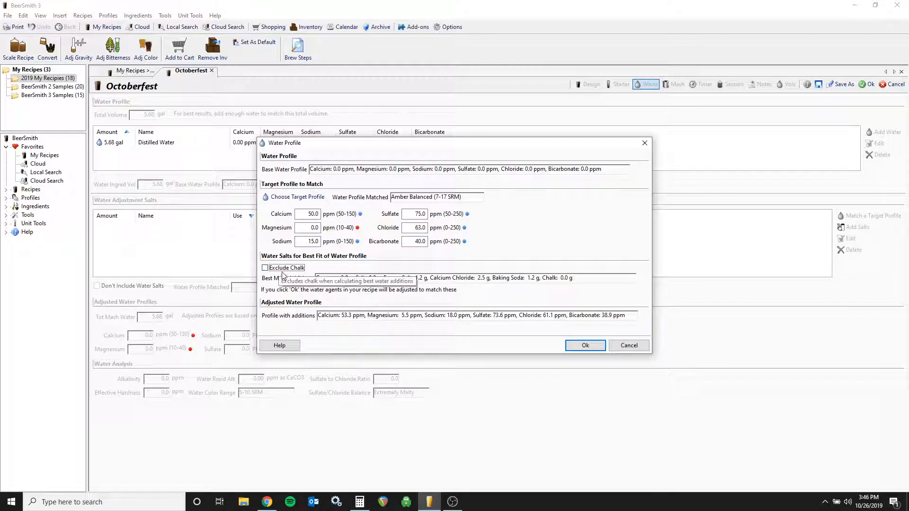
pyautogui.click(283, 271)
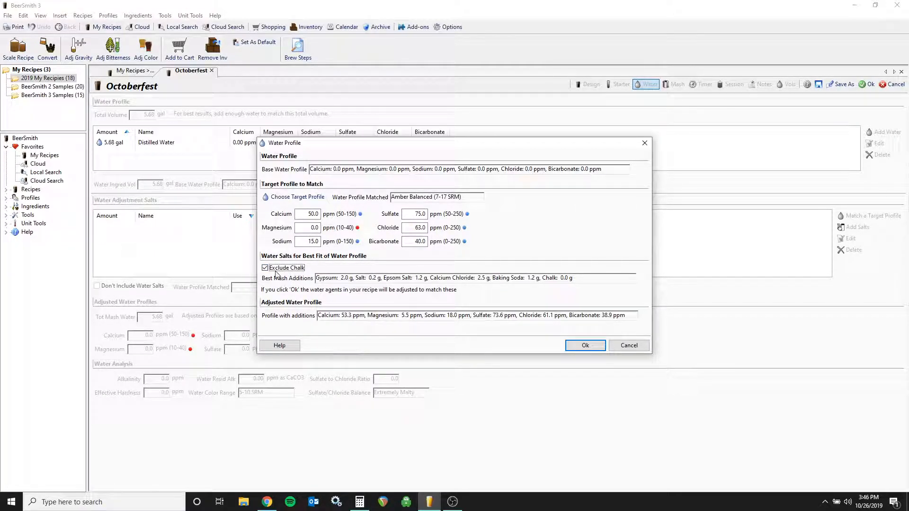
pyautogui.click(586, 347)
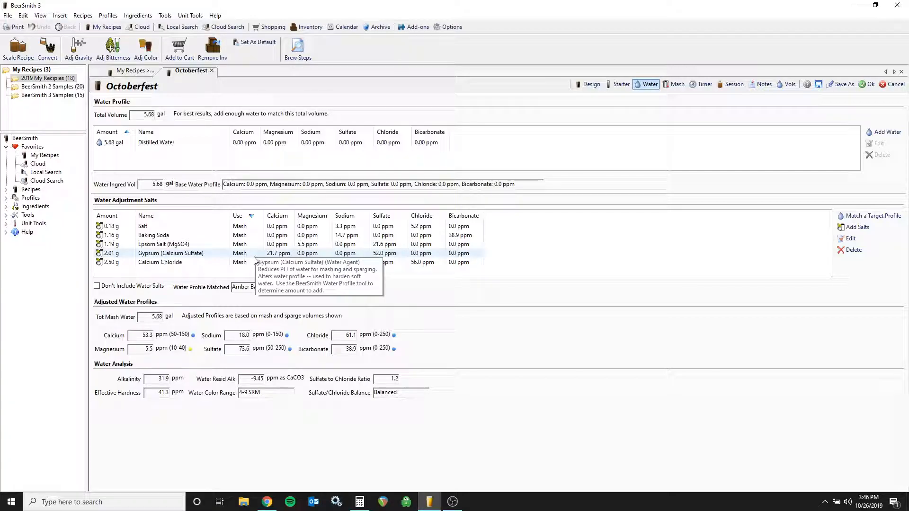
# Delete the Epsom Salt (MgSO4) and the Salt from the recipe's water adjustment salts.
pyautogui.click(169, 246)
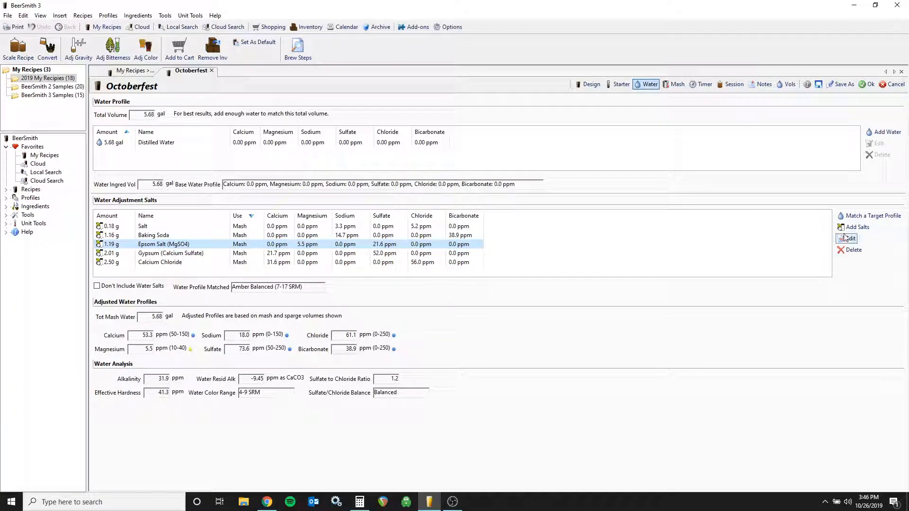
pyautogui.click(852, 251)
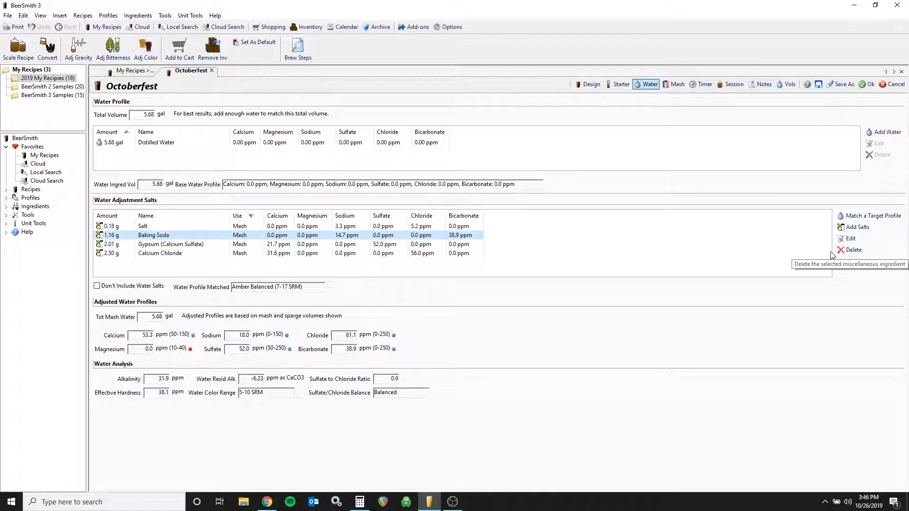
pyautogui.click(137, 228)
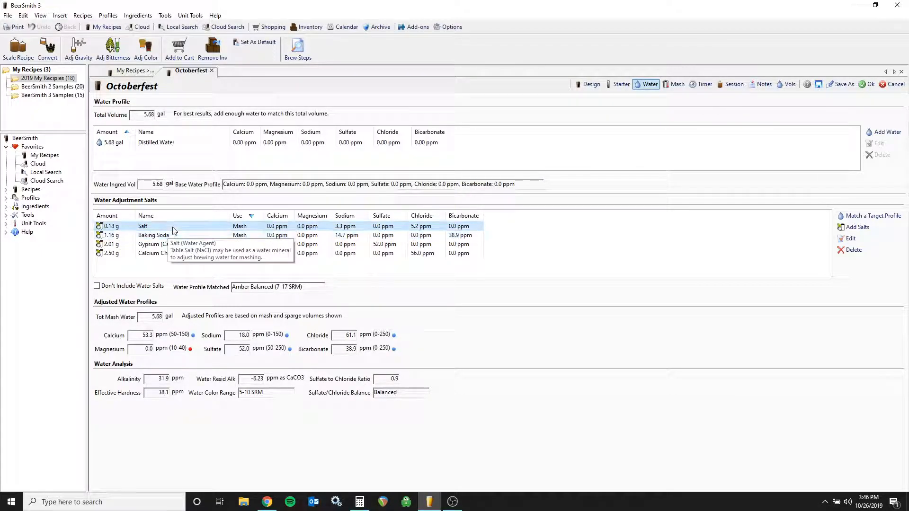
pyautogui.click(847, 256)
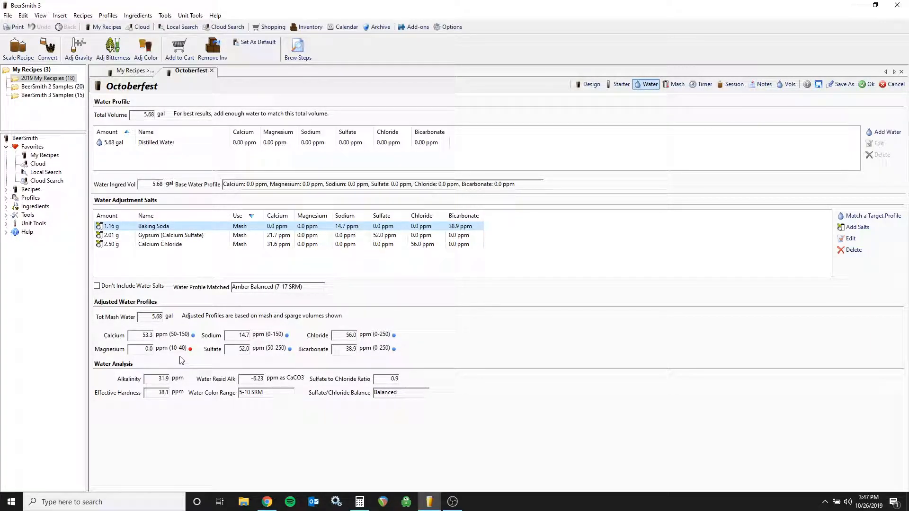
# Save the Octoberfest recipe, then reopen it from the 2019 recipes list at its water details.
pyautogui.click(867, 84)
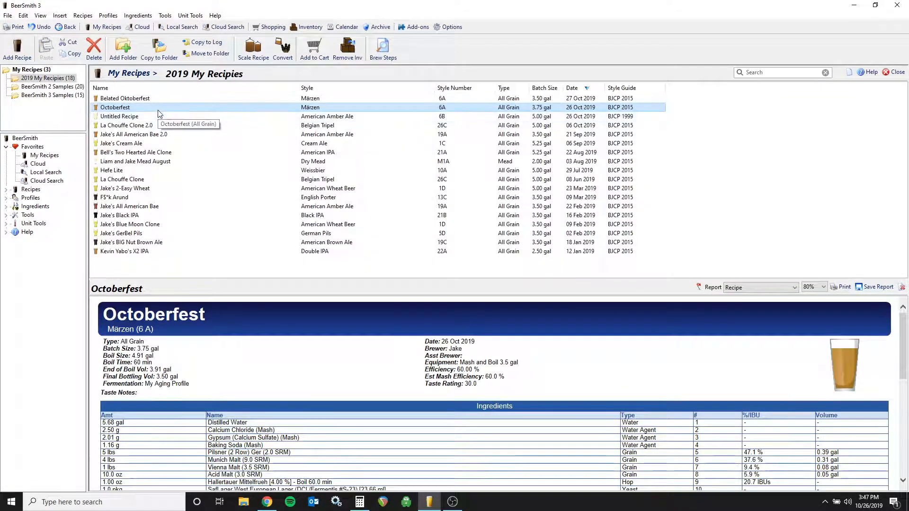
pyautogui.doubleClick(158, 109)
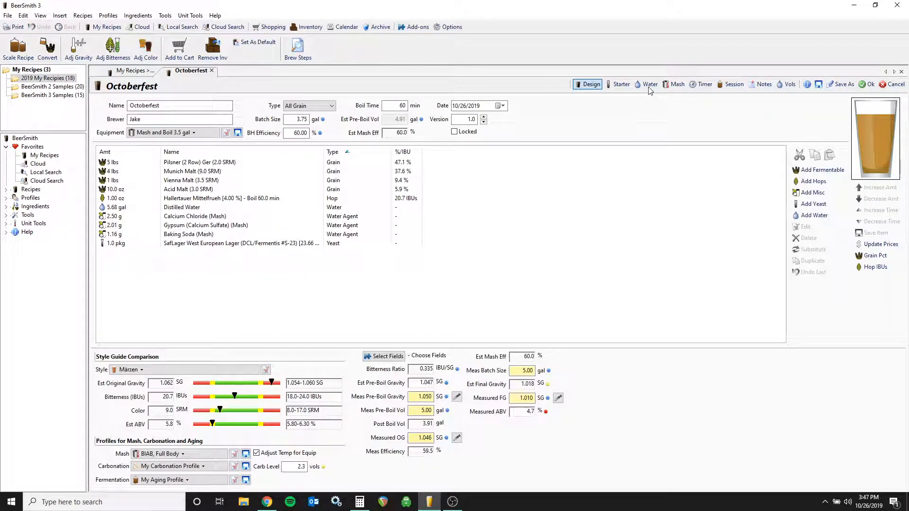
pyautogui.click(649, 85)
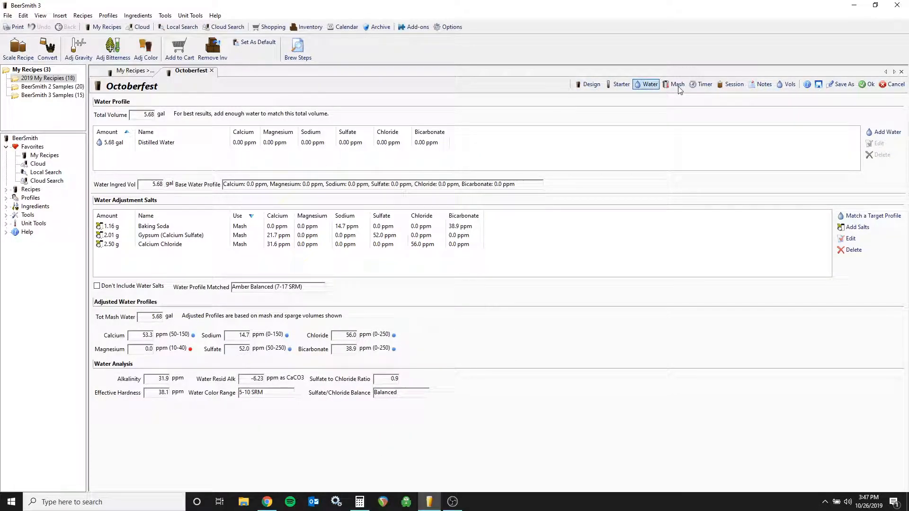
pyautogui.click(590, 84)
pyautogui.click(650, 85)
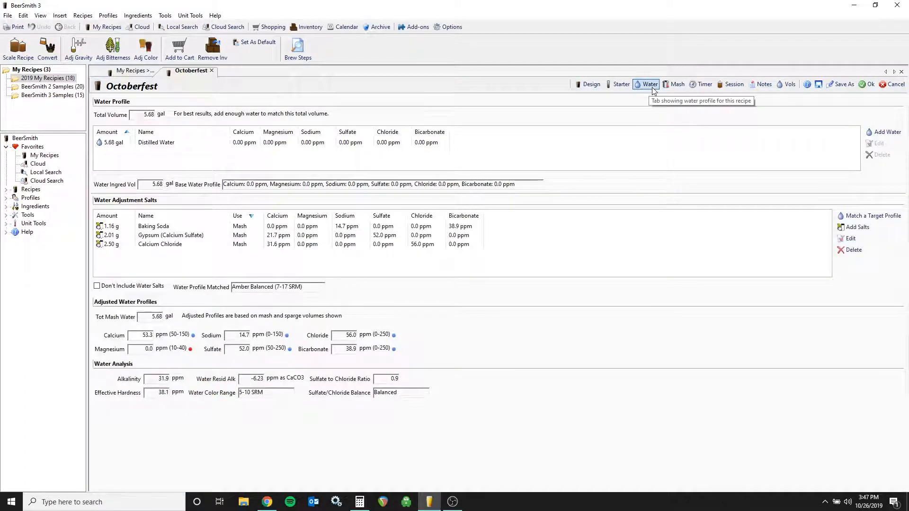
# Review the recipe's mash details and start its mash/steep timer.
pyautogui.click(677, 86)
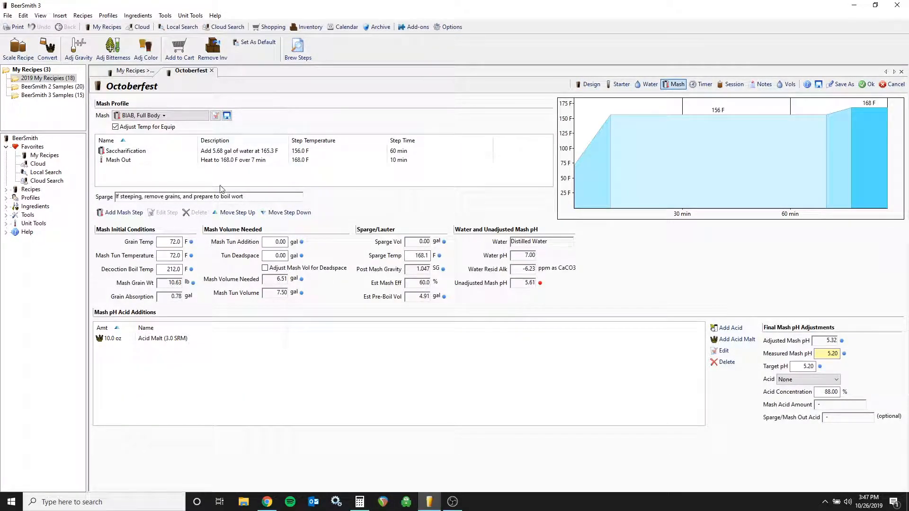
pyautogui.click(701, 87)
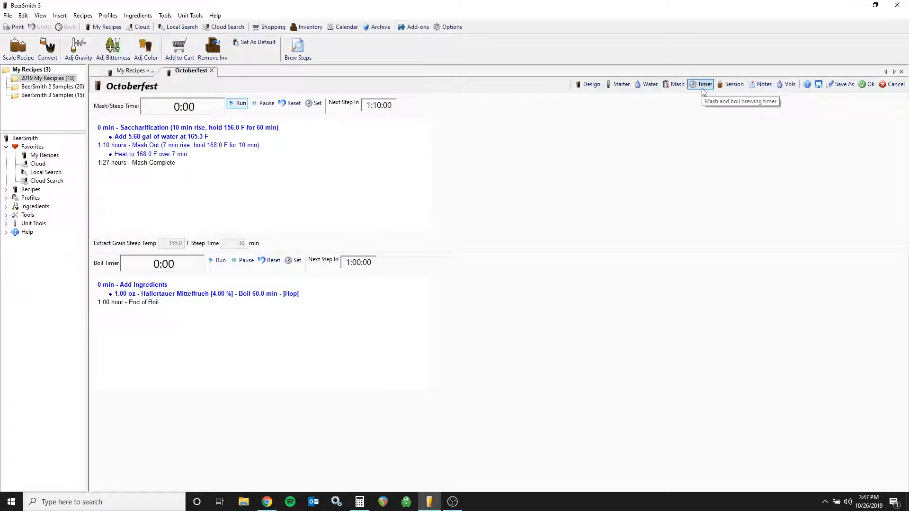
pyautogui.click(242, 106)
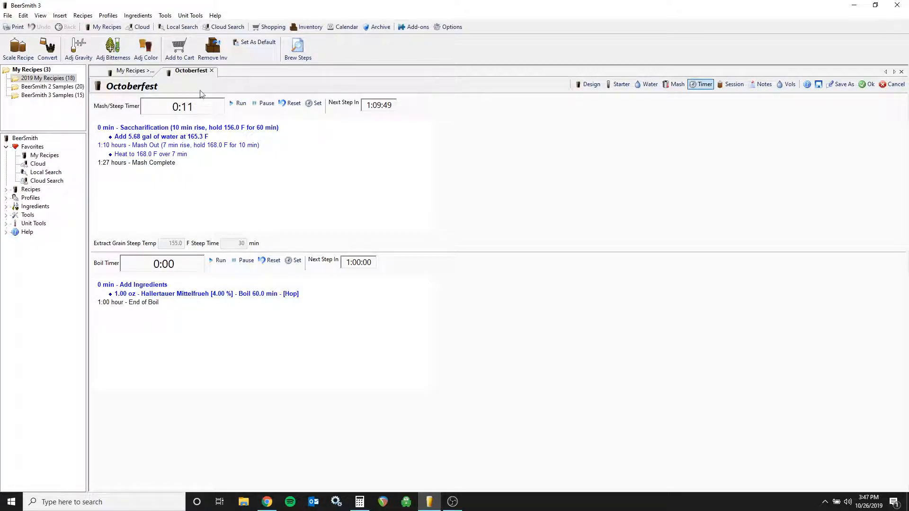
# Set the session's measured post mash gravity to 1.047 SG and check the refractometer conversion without applying it.
pyautogui.click(728, 89)
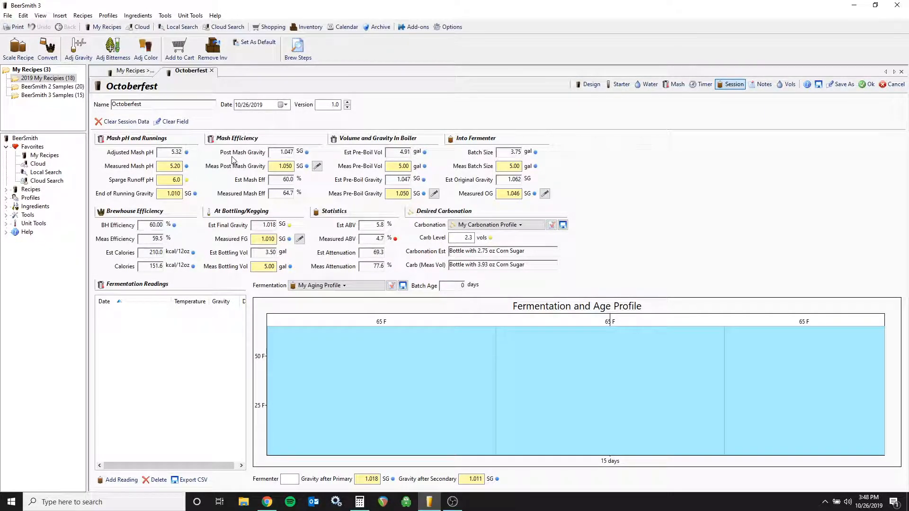
pyautogui.click(286, 166)
pyautogui.write('1.047')
pyautogui.click(317, 168)
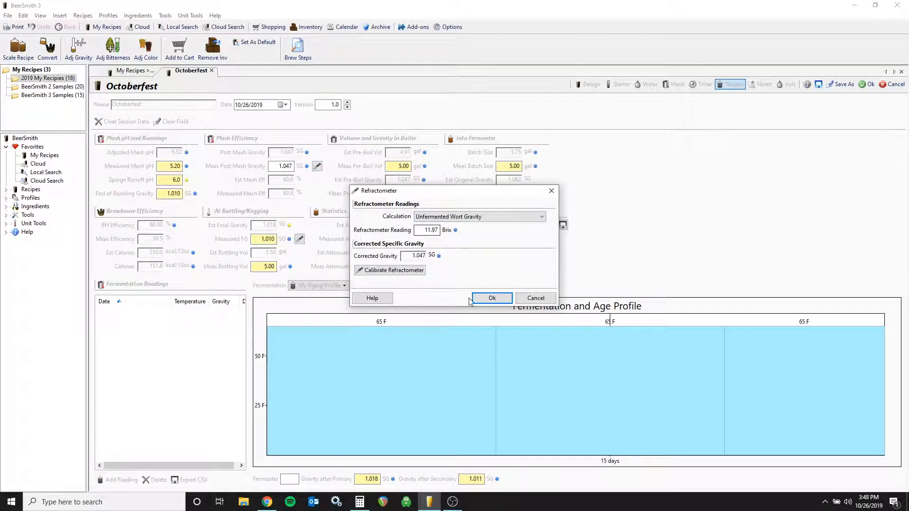
pyautogui.click(535, 298)
pyautogui.click(281, 167)
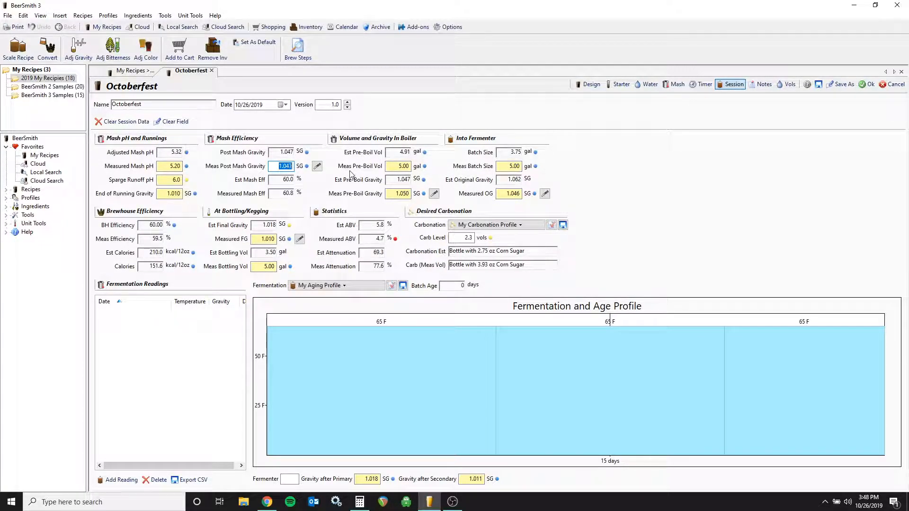
# Set the session's measured pre-boil gravity to 1.047 SG.
pyautogui.click(400, 168)
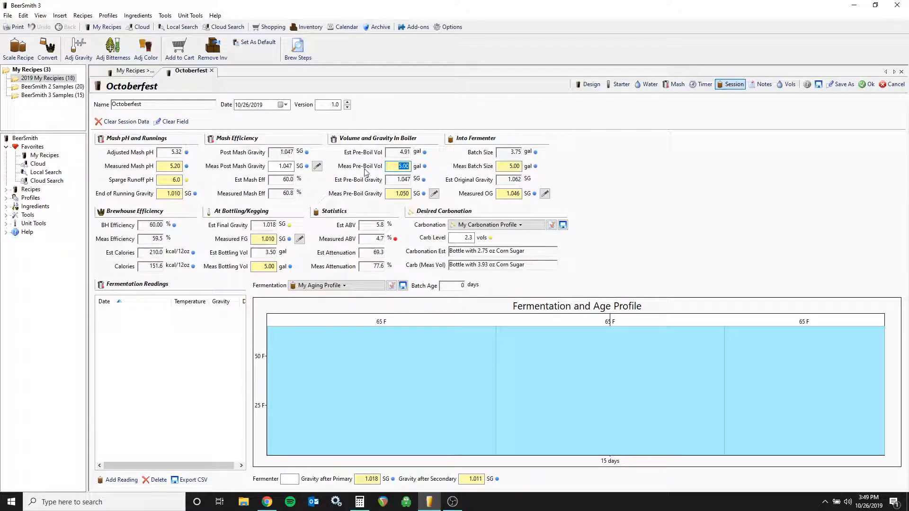
pyautogui.click(395, 192)
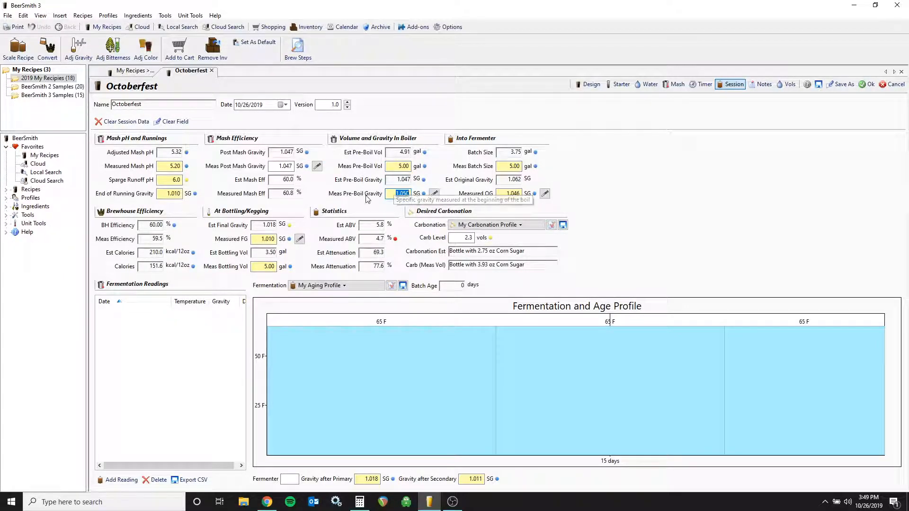
pyautogui.click(393, 192)
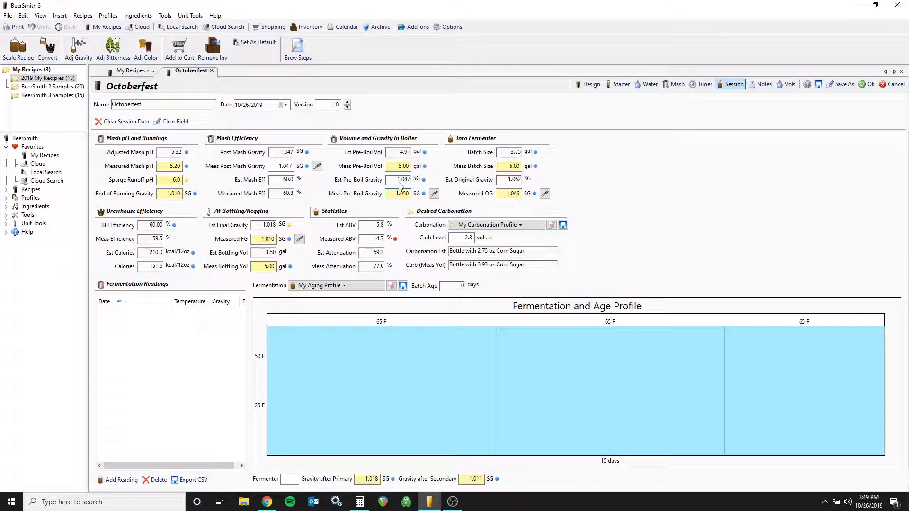
pyautogui.write('1.047')
# Set the measured batch size into the fermenter to 3.75 gal and the measured original gravity to 1.062.
pyautogui.click(503, 166)
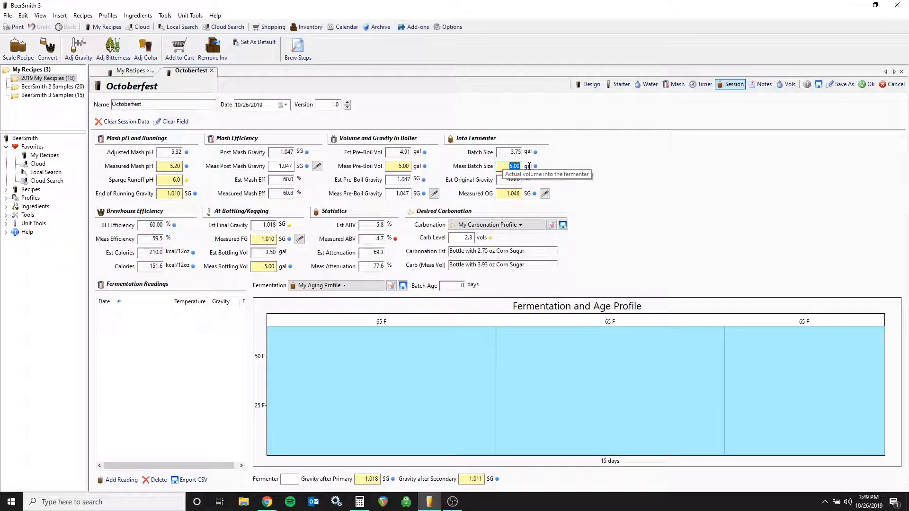
pyautogui.write('3.75')
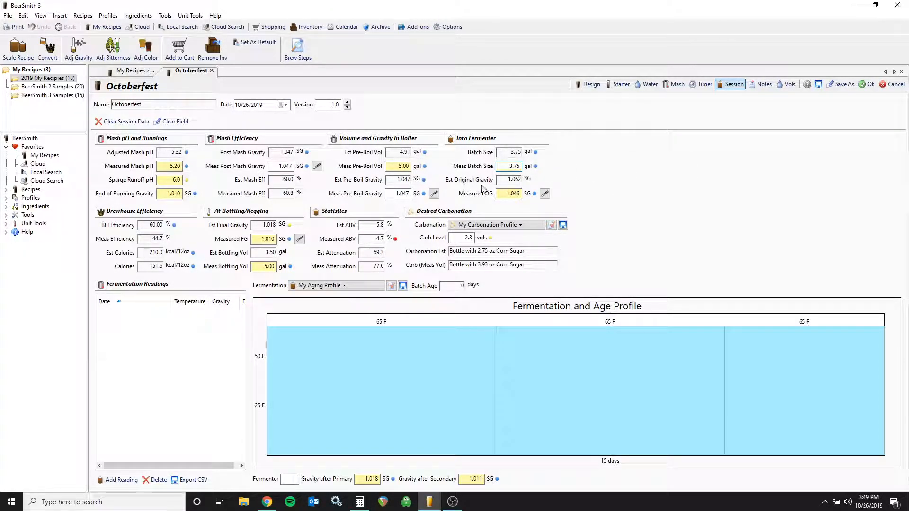
pyautogui.click(508, 194)
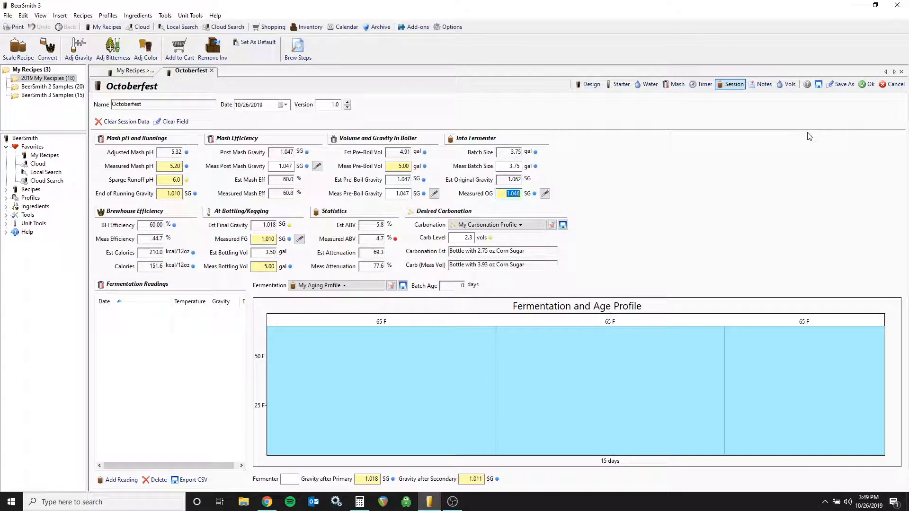
pyautogui.write('1.062')
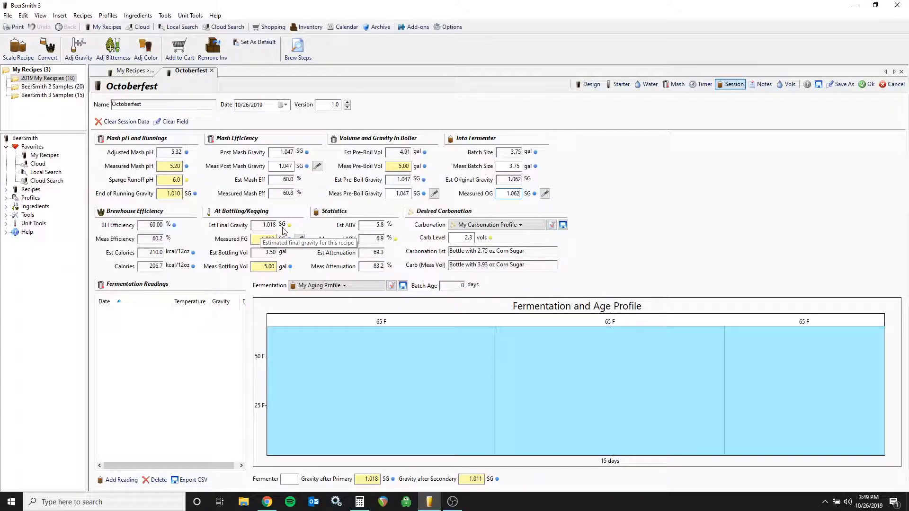
# Try measured final gravities of 1.018 and 1.015 SG in the session data to compare the resulting alcohol content.
pyautogui.click(261, 239)
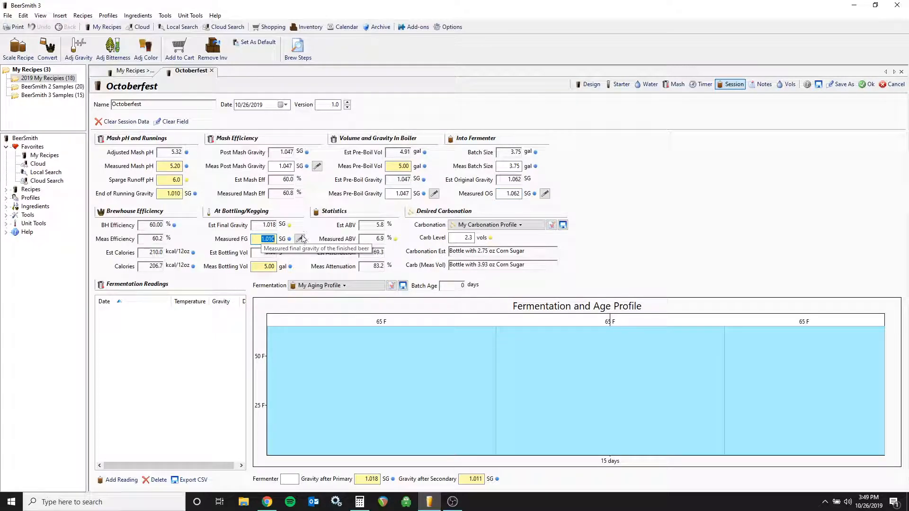
pyautogui.write('1.01')
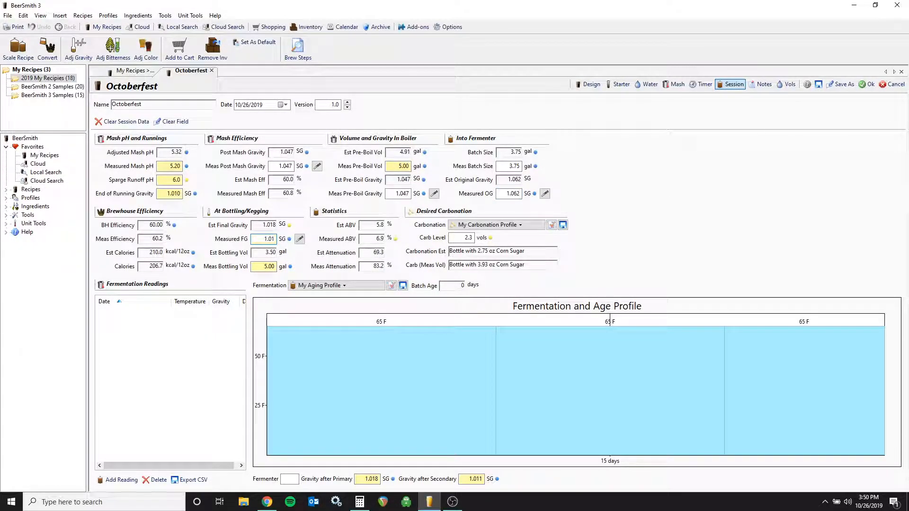
pyautogui.write('8')
pyautogui.doubleClick(253, 240)
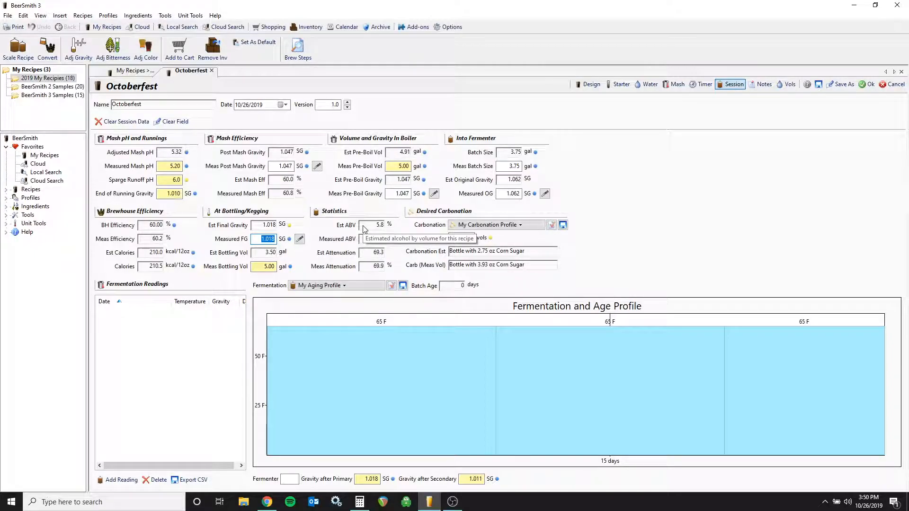
pyautogui.write('1.01')
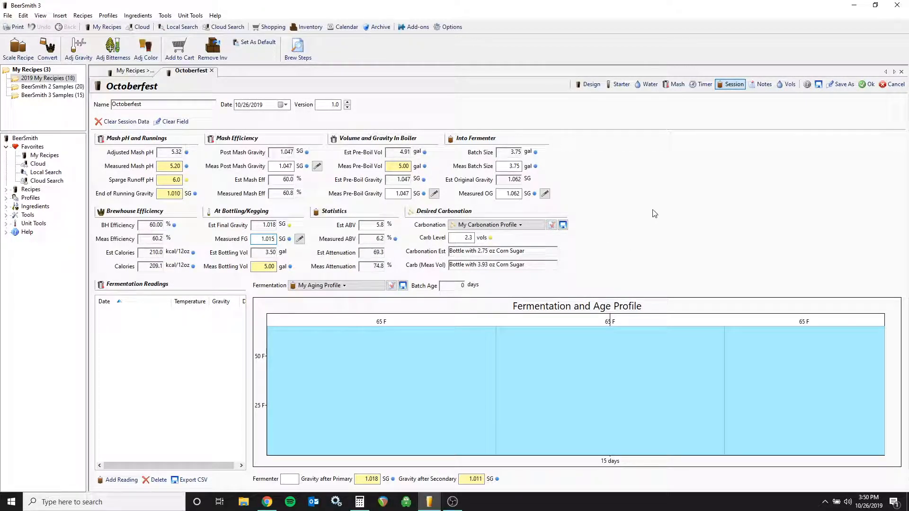
# Look over the recipe's taste notes and brewing notes, and examine its volume breakdown.
pyautogui.click(758, 88)
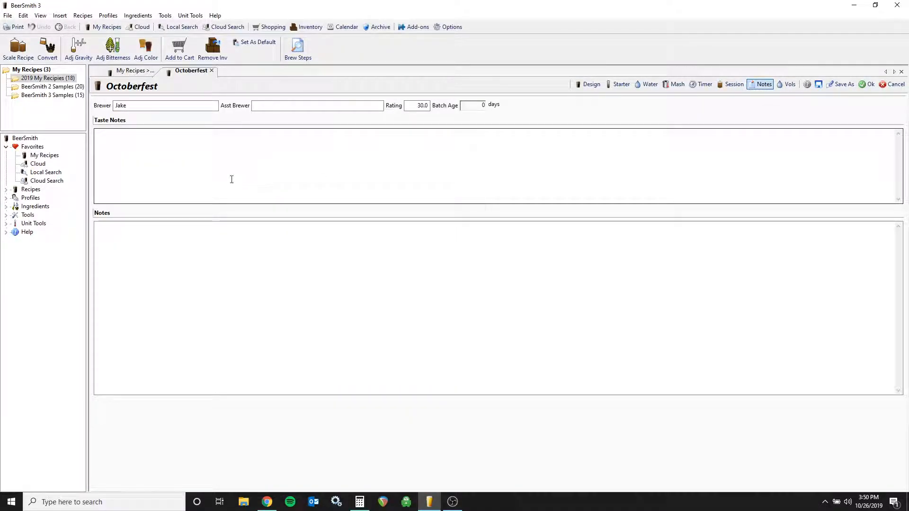
pyautogui.click(127, 247)
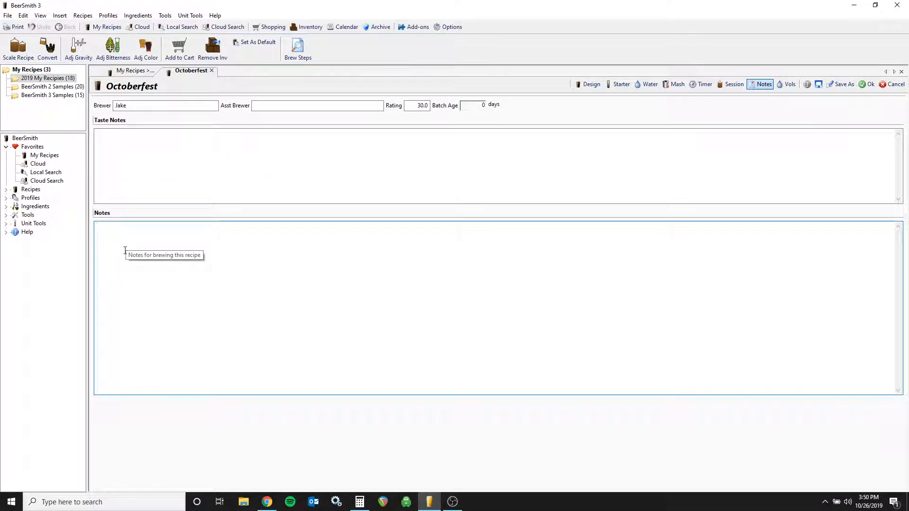
pyautogui.click(222, 180)
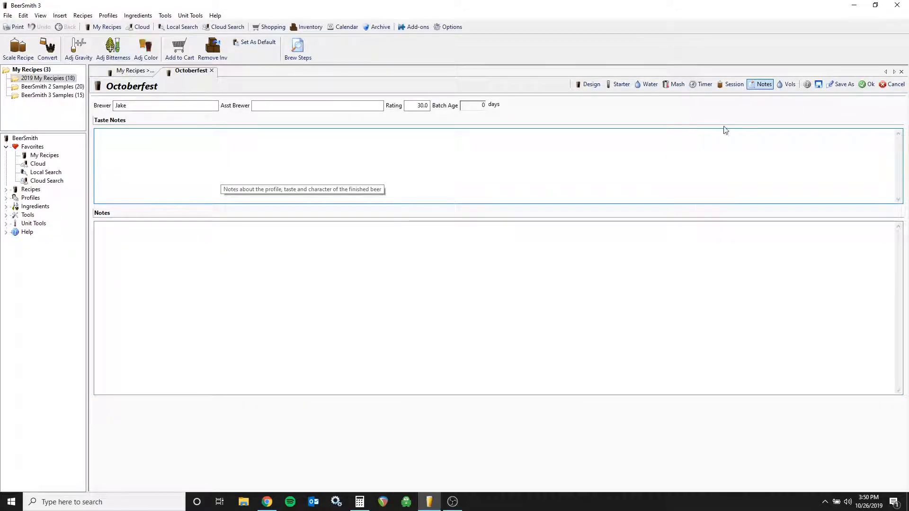
pyautogui.click(787, 86)
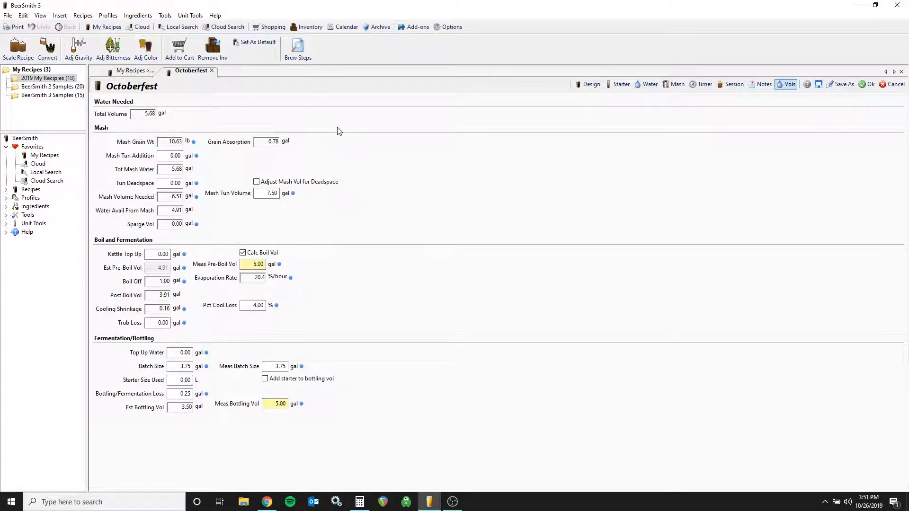
# Preview the recipe's brew steps and examine the brewing preparation checklist.
pyautogui.click(309, 49)
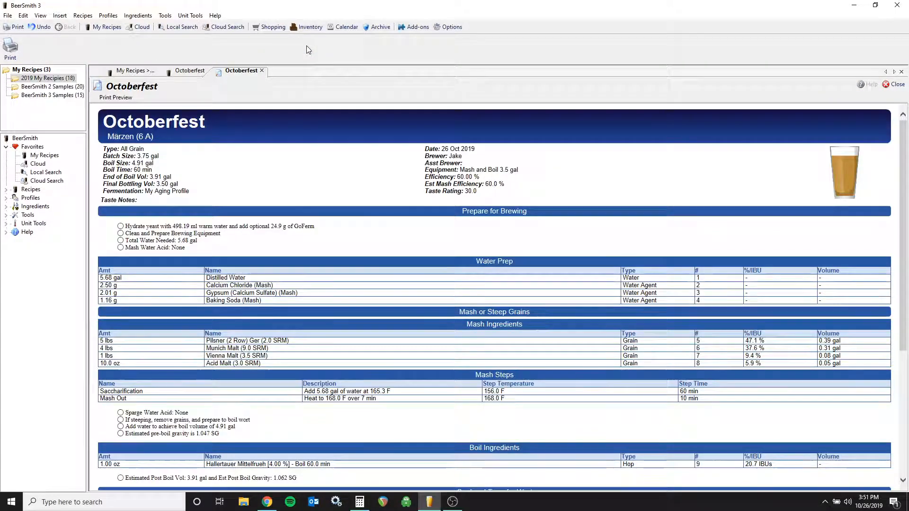
pyautogui.scroll(-6, 371, 194)
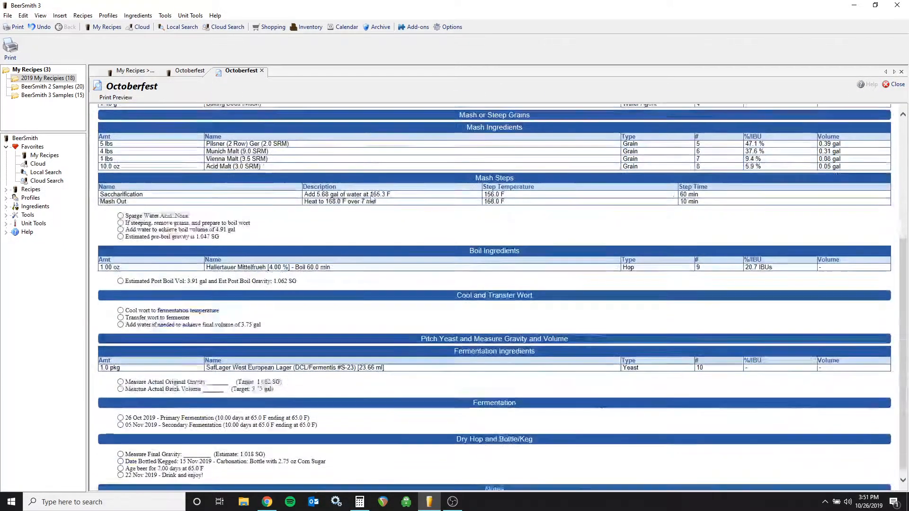
pyautogui.scroll(6, 271, 333)
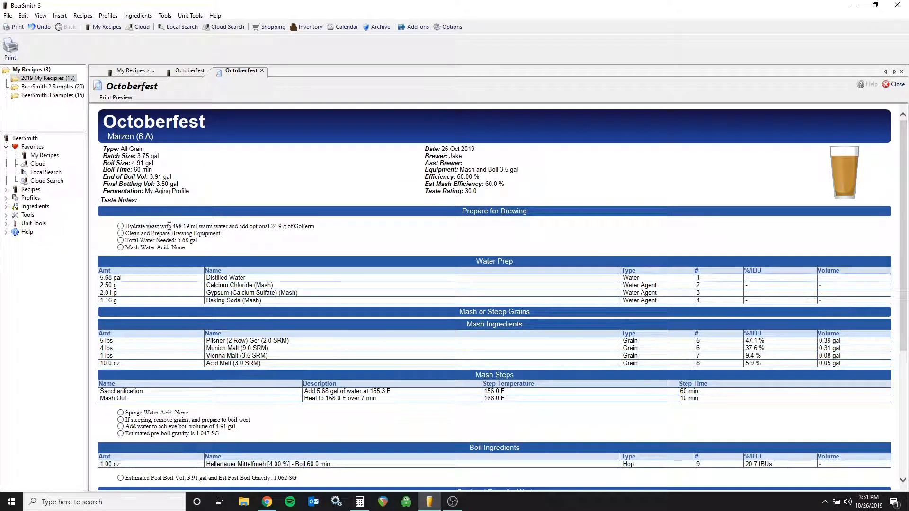
pyautogui.moveTo(146, 226); pyautogui.dragTo(214, 226)
pyautogui.tripleClick(136, 234)
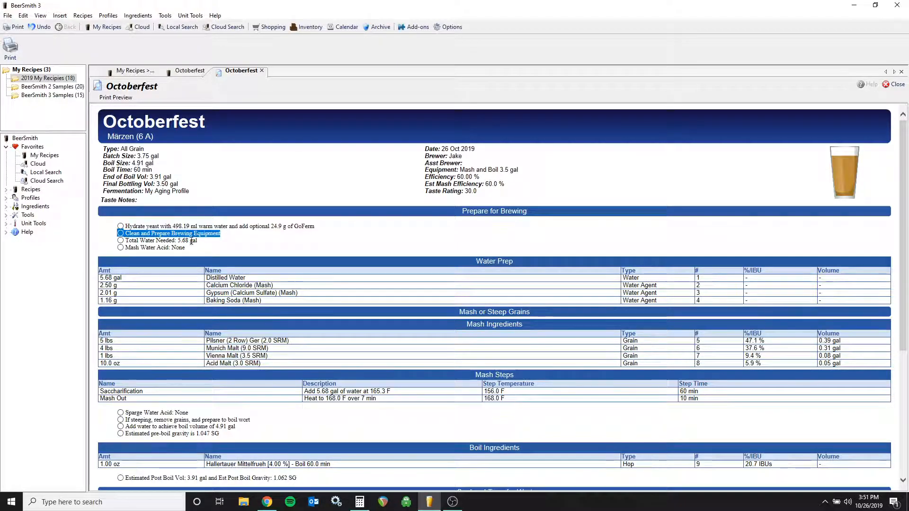
pyautogui.tripleClick(129, 241)
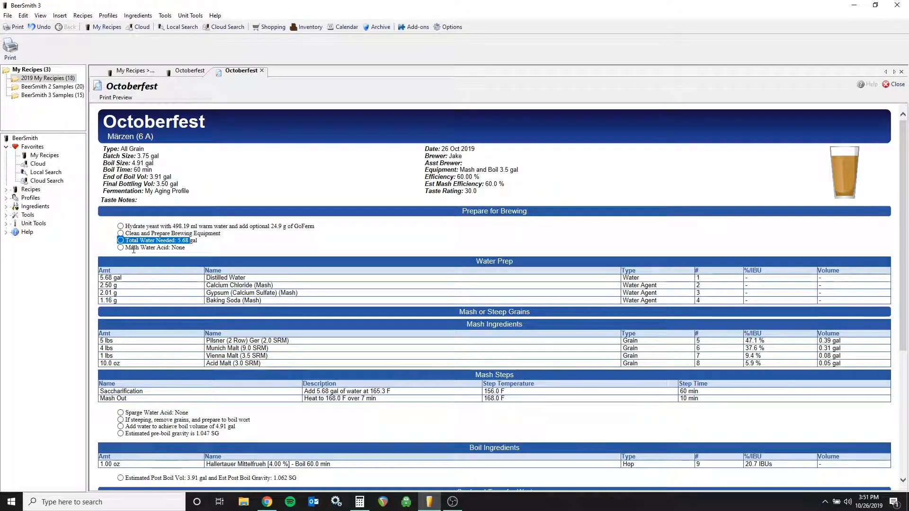
pyautogui.tripleClick(177, 248)
pyautogui.click(178, 250)
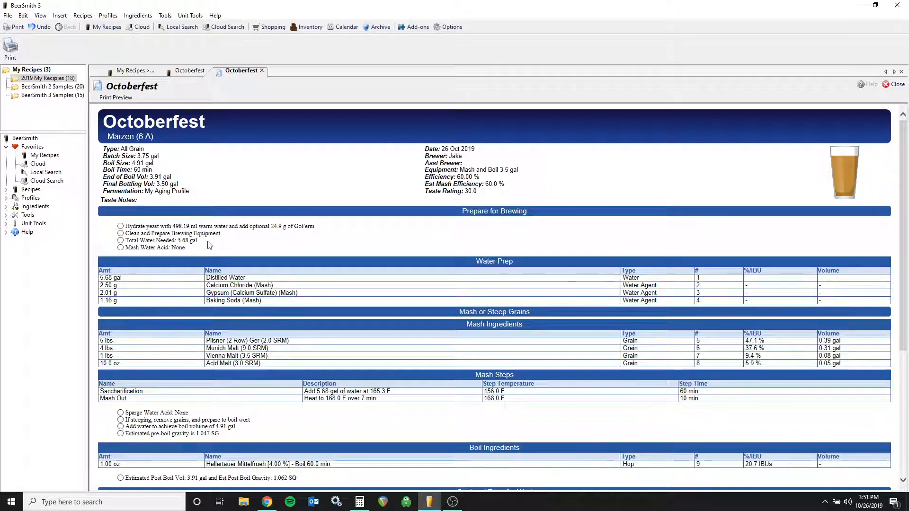
# Review the water prep, mash ingredients and mash steps in the brew steps preview, and close the preview.
pyautogui.scroll(-2, 140, 203)
pyautogui.moveTo(109, 162); pyautogui.dragTo(254, 170)
pyautogui.click(236, 173)
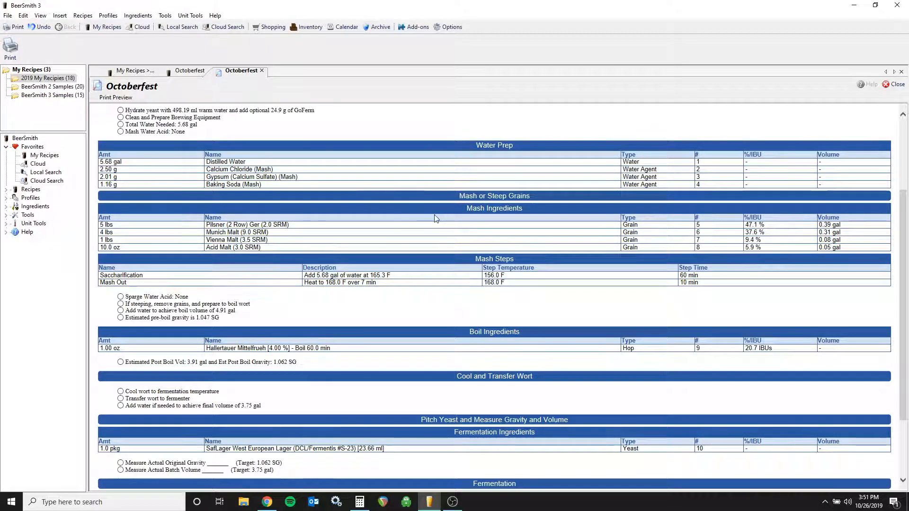
pyautogui.moveTo(232, 224); pyautogui.dragTo(263, 248)
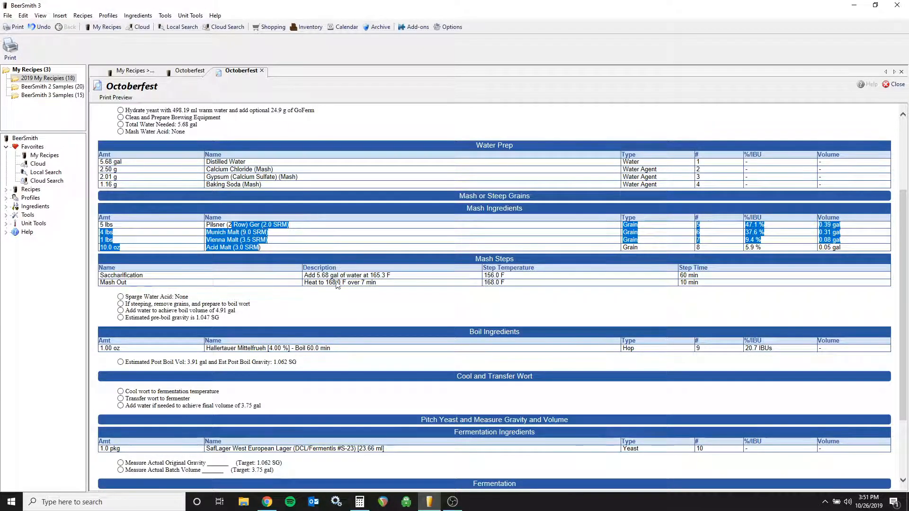
pyautogui.moveTo(305, 275); pyautogui.dragTo(351, 282)
pyautogui.click(349, 290)
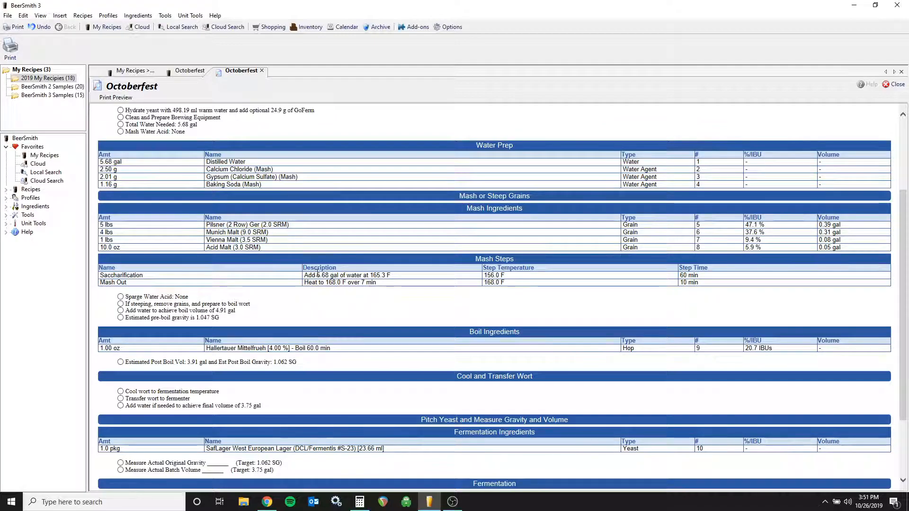
pyautogui.scroll(2, 330, 196)
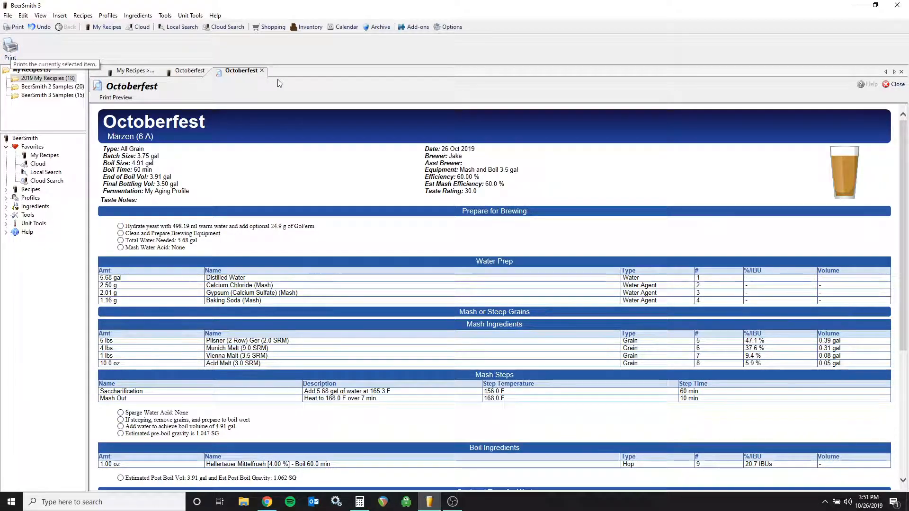
pyautogui.click(262, 71)
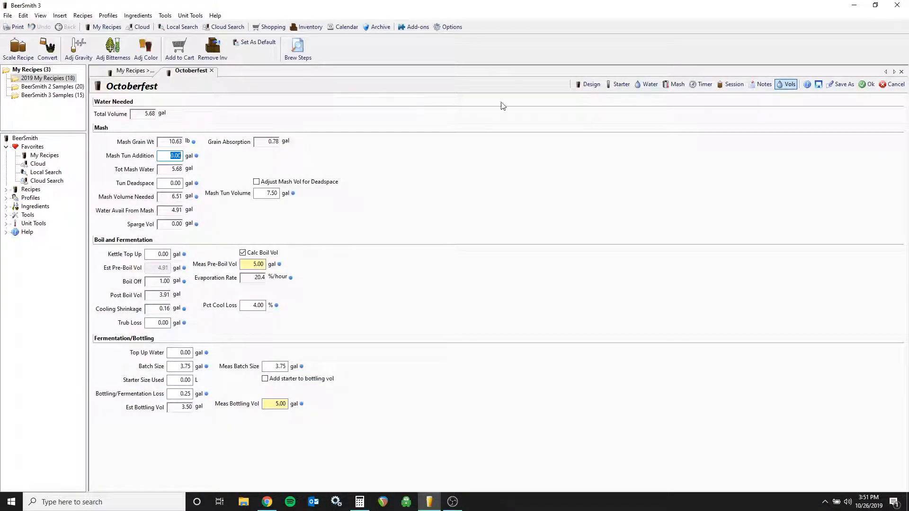
# Look over the recipe design, the available hops and the session data without adding anything, and return to the design view.
pyautogui.click(591, 85)
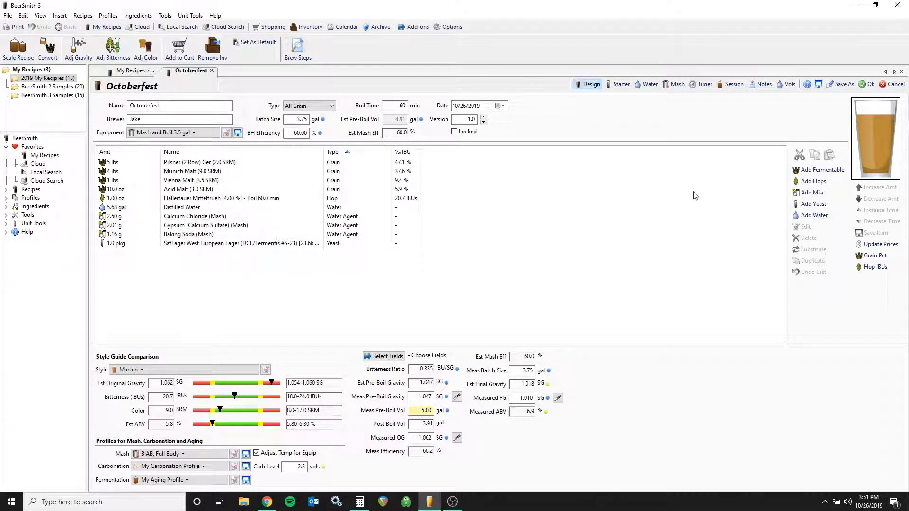
pyautogui.click(810, 181)
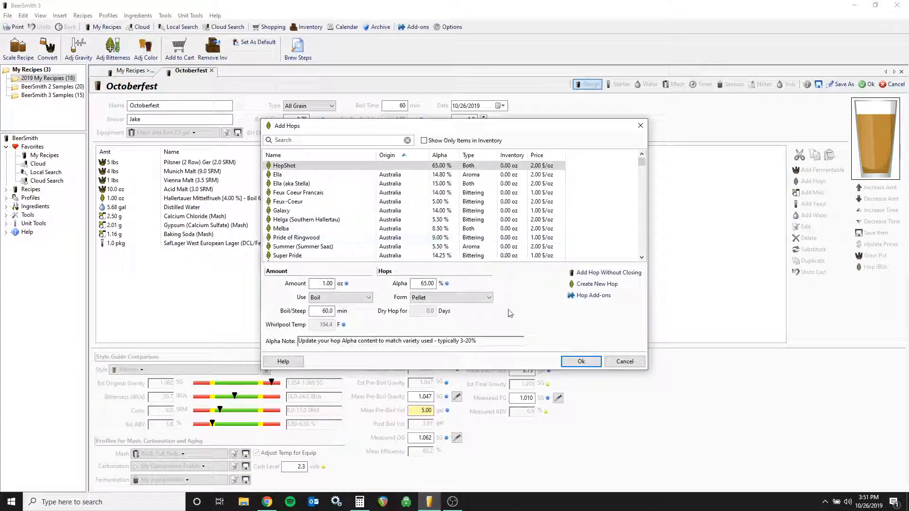
pyautogui.click(624, 363)
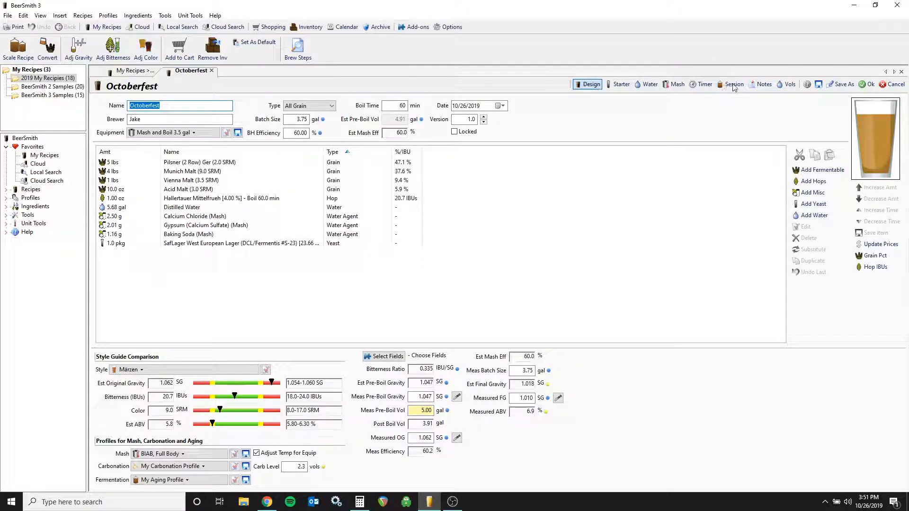
pyautogui.click(733, 85)
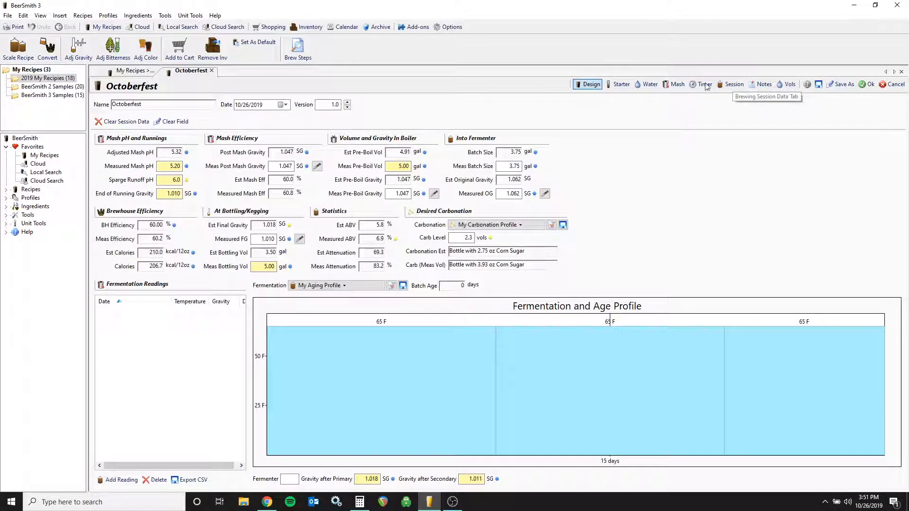
pyautogui.click(588, 88)
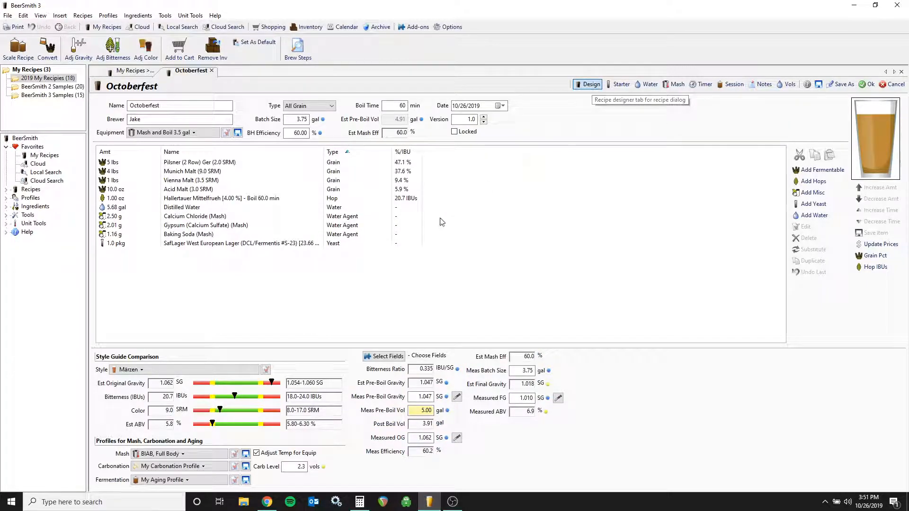